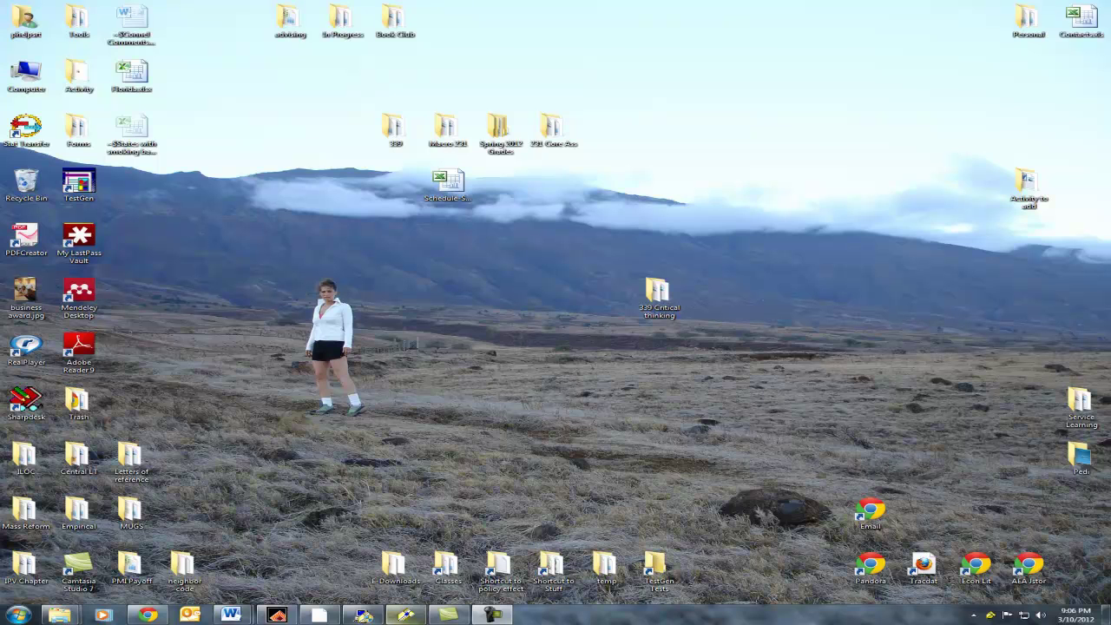
# Step: Switch to Chrome, download the Kentucky County Income Percapita file from the Blackboard course page, and open it in Excel
pyautogui.click(147, 614)
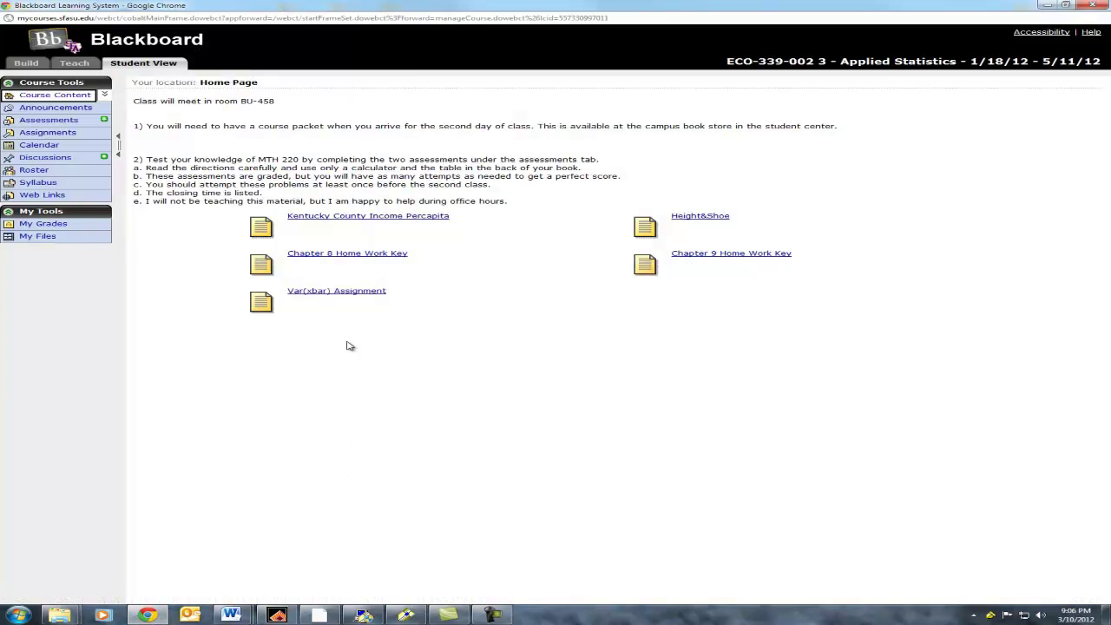
pyautogui.click(354, 222)
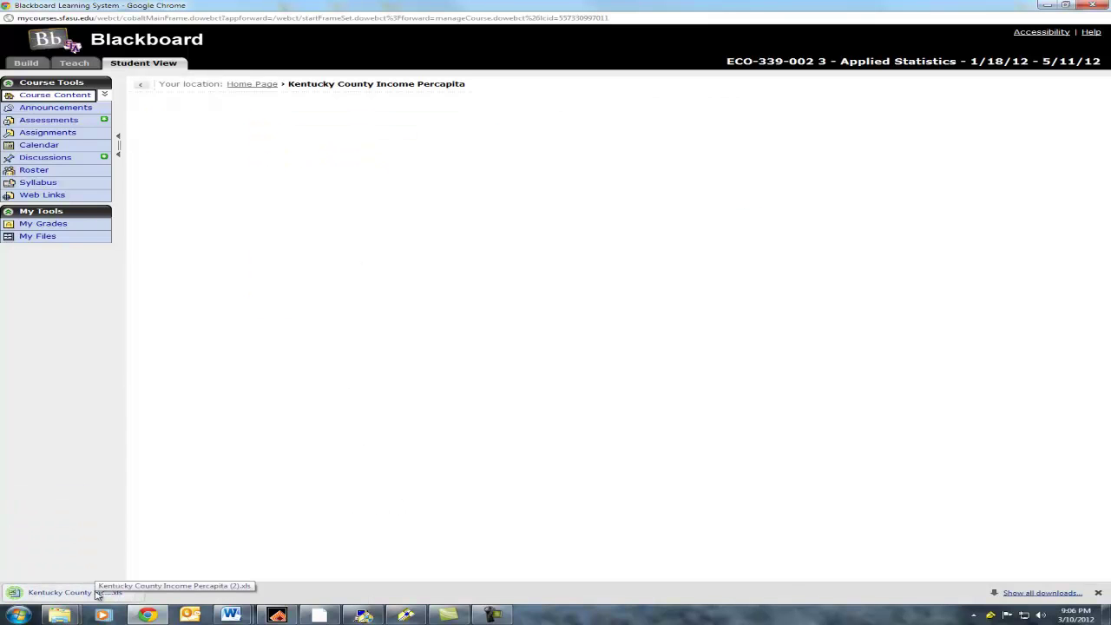
pyautogui.click(97, 593)
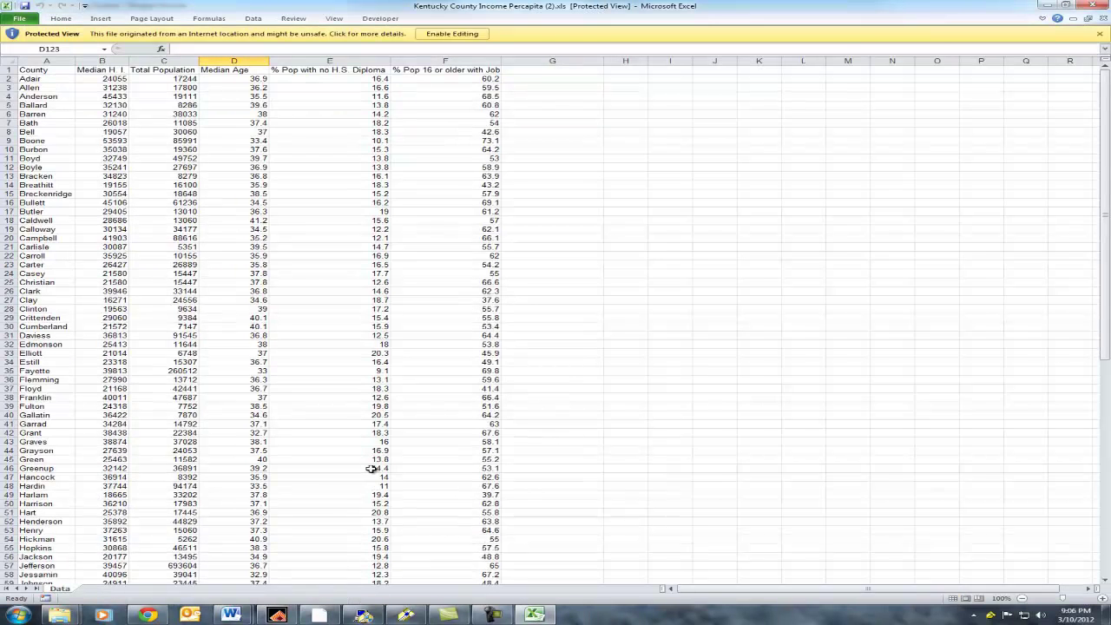
# Step: Look through the county names in column A and the variable headings across row 1 of the Data sheet
pyautogui.click(54, 70)
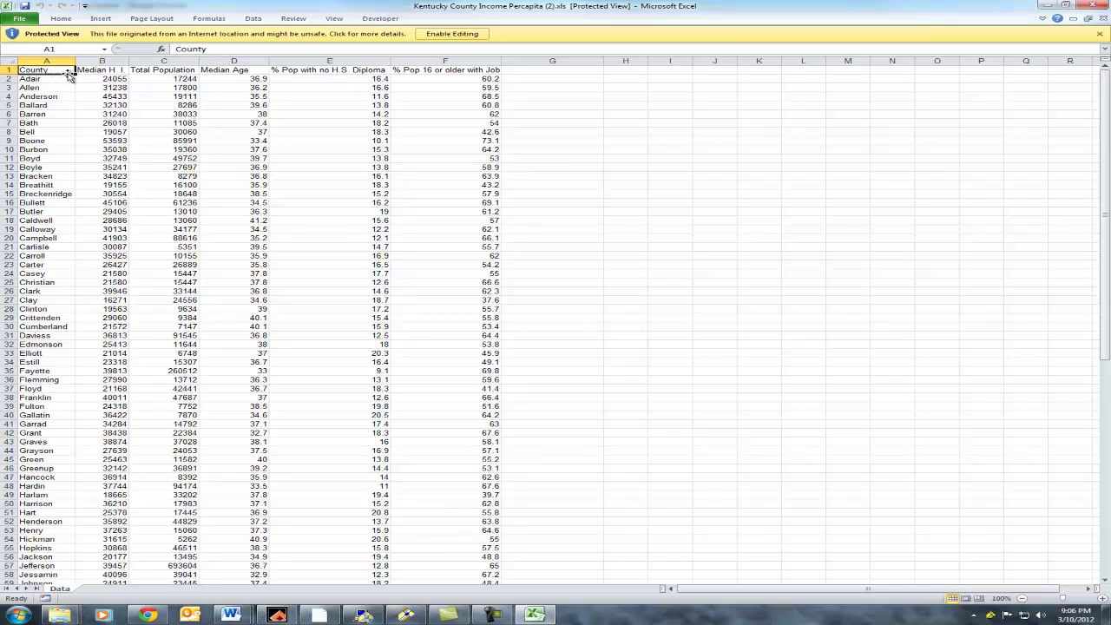
pyautogui.press('Down')
pyautogui.press('Down')
pyautogui.press('Down')
pyautogui.press('Down')
pyautogui.press('Down')
pyautogui.press('Down')
pyautogui.press('Down')
pyautogui.press('Down')
pyautogui.press('Down')
pyautogui.press('Down')
pyautogui.press('Down')
pyautogui.press('Down')
pyautogui.press('Down')
pyautogui.press('Down')
pyautogui.press('Down')
pyautogui.press('Down')
pyautogui.press('Down')
pyautogui.press('Down')
pyautogui.press('Down')
pyautogui.press('Down')
pyautogui.press('Down')
pyautogui.hotkey('ctrl', 'Up')
pyautogui.press('Right')
pyautogui.press('Right')
pyautogui.press('Right')
pyautogui.press('Right')
pyautogui.press('Right')
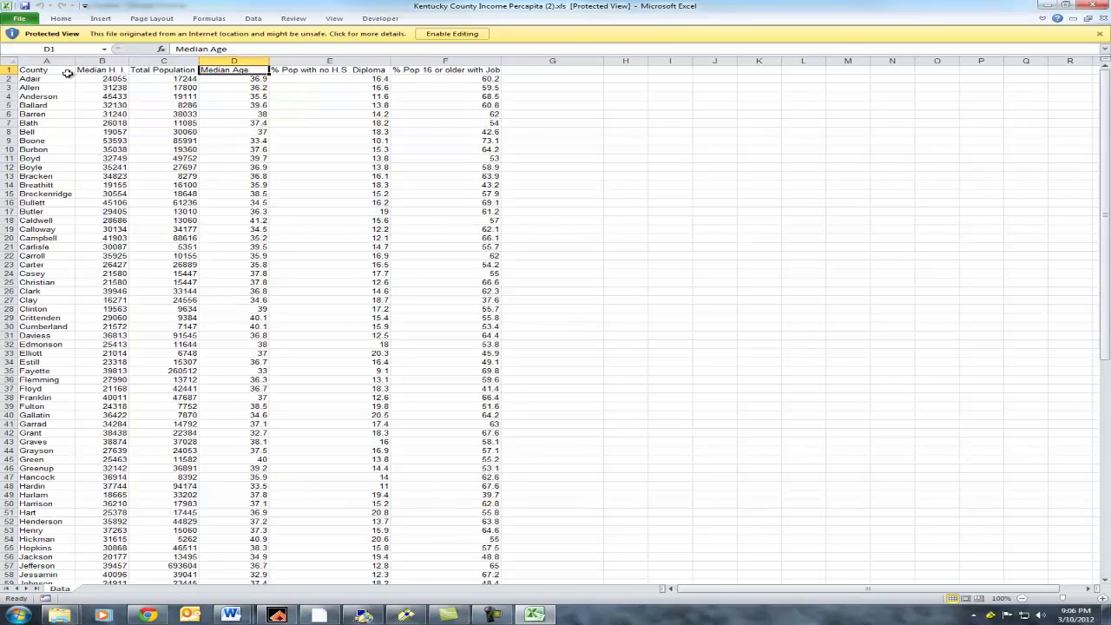
pyautogui.press('Right')
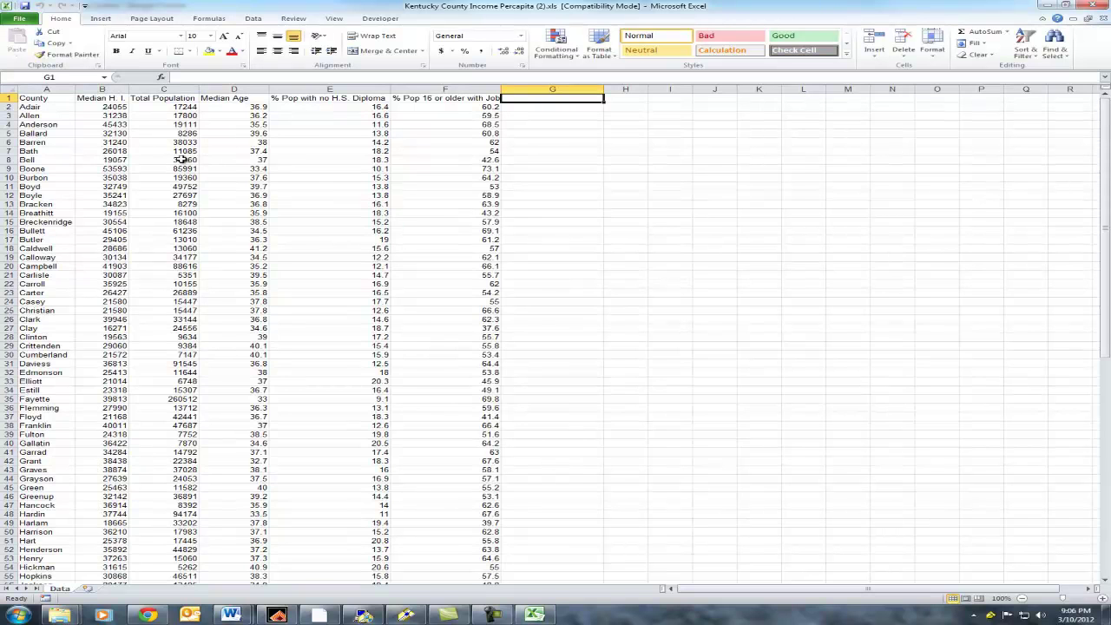
# Step: Copy the Median H. I. column from the Data sheet into column B of a new worksheet
pyautogui.click(112, 89)
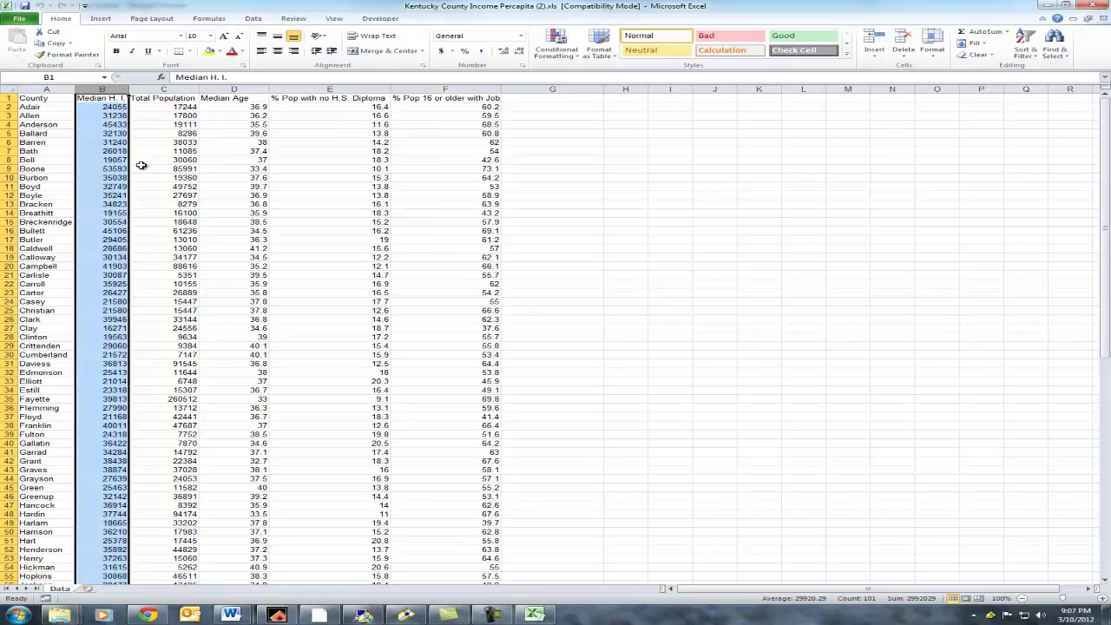
pyautogui.hotkey('ctrl', 'c')
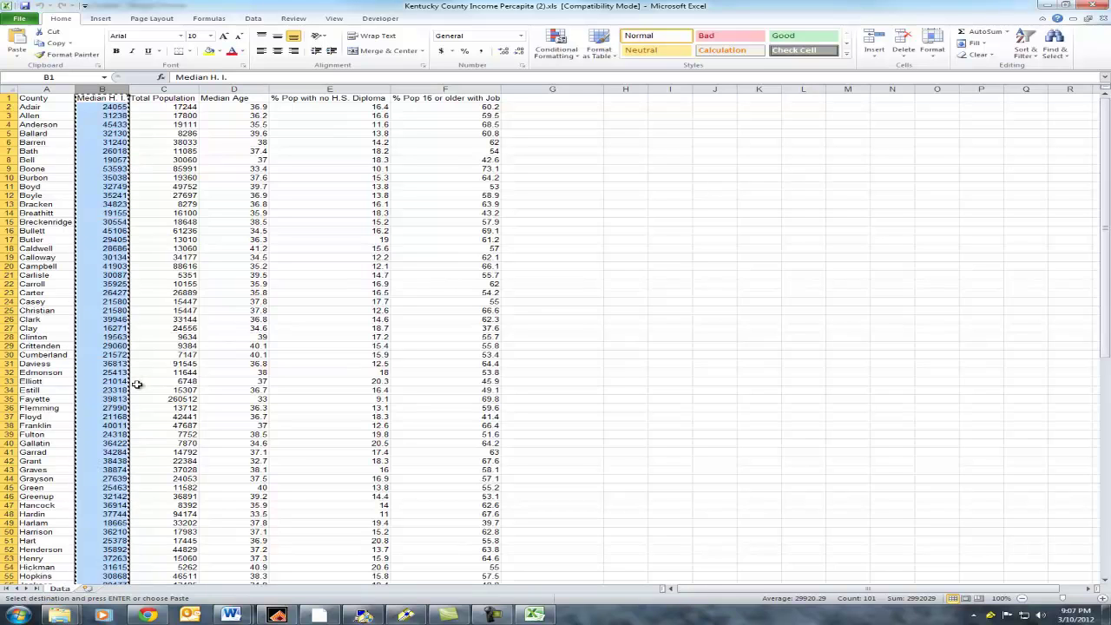
pyautogui.click(93, 589)
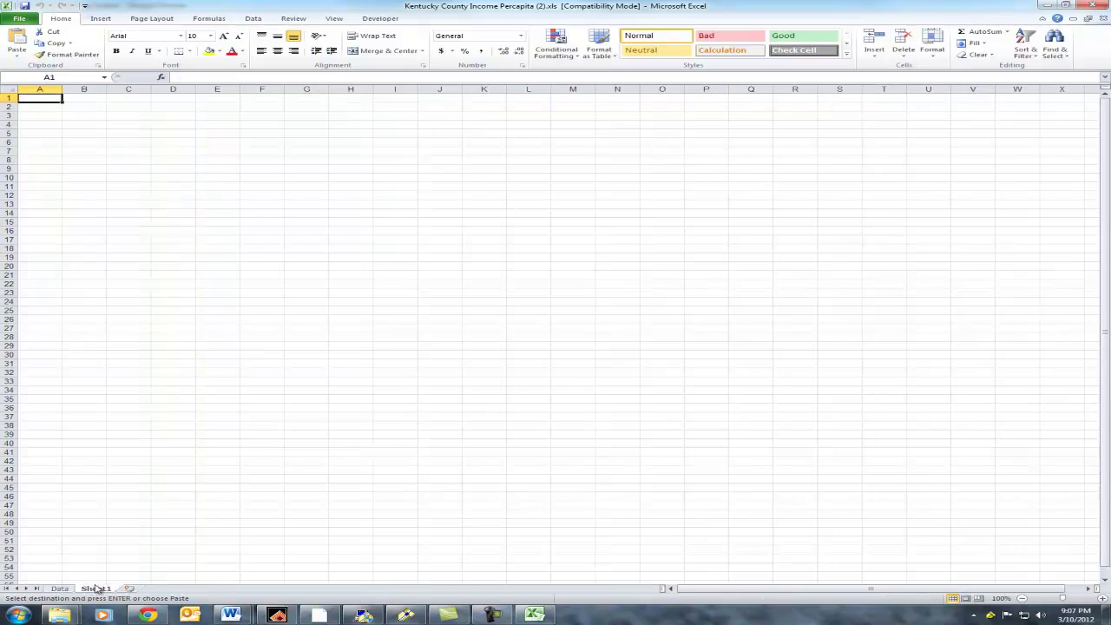
pyautogui.click(68, 589)
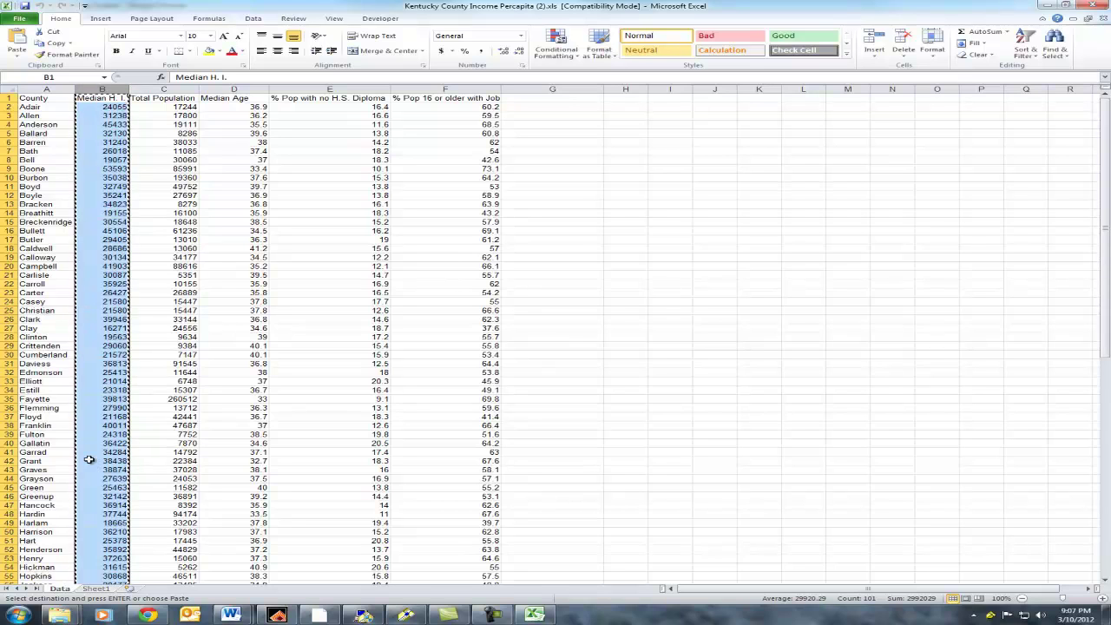
pyautogui.click(91, 589)
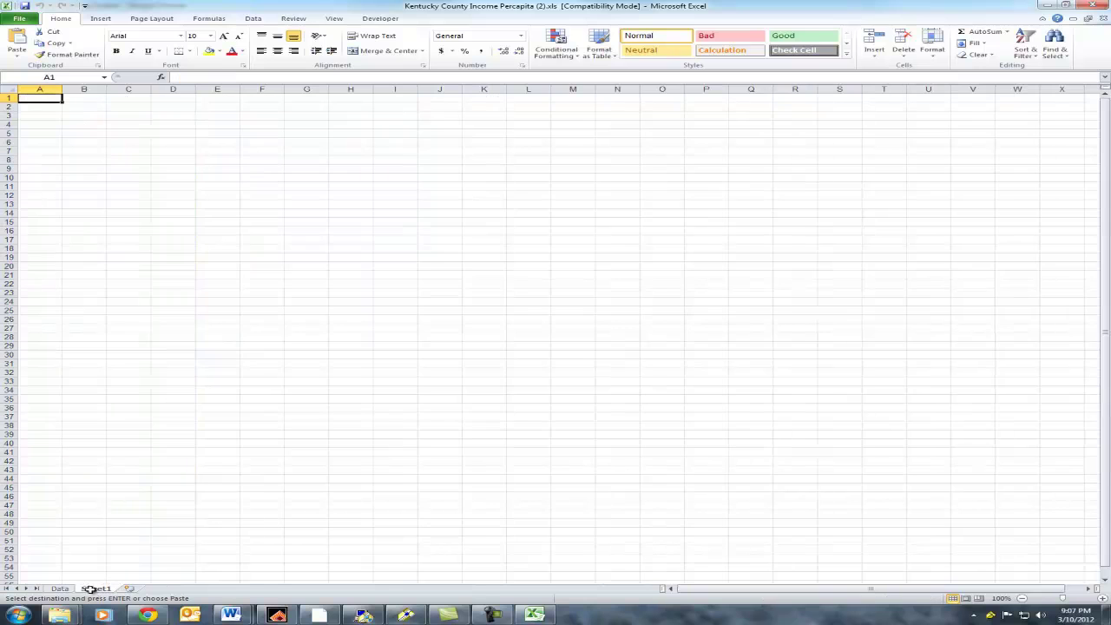
pyautogui.click(40, 89)
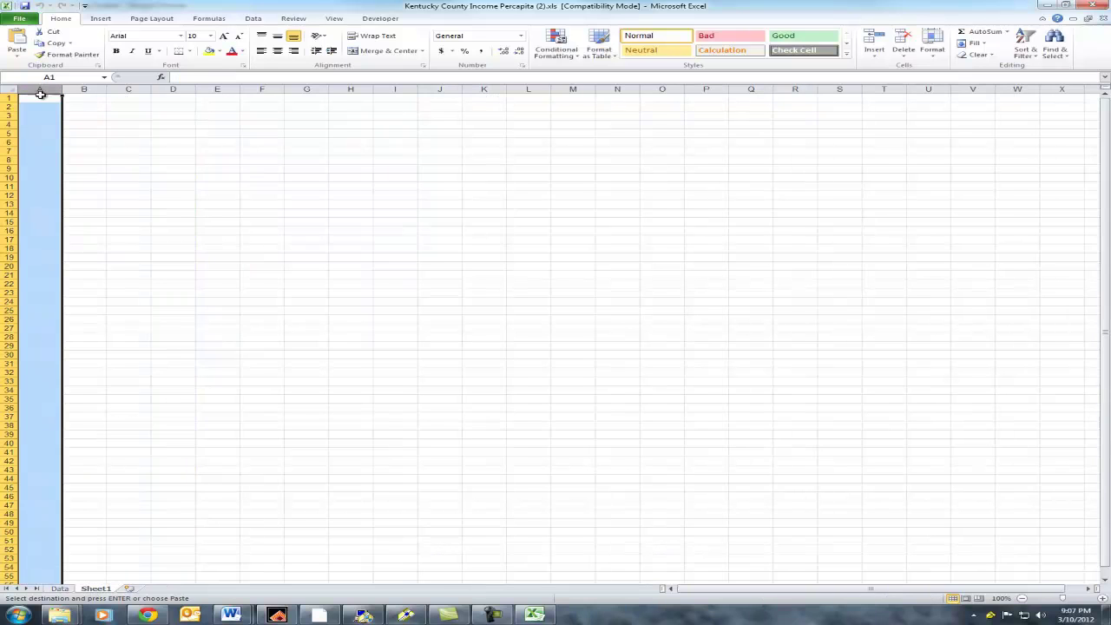
pyautogui.click(85, 89)
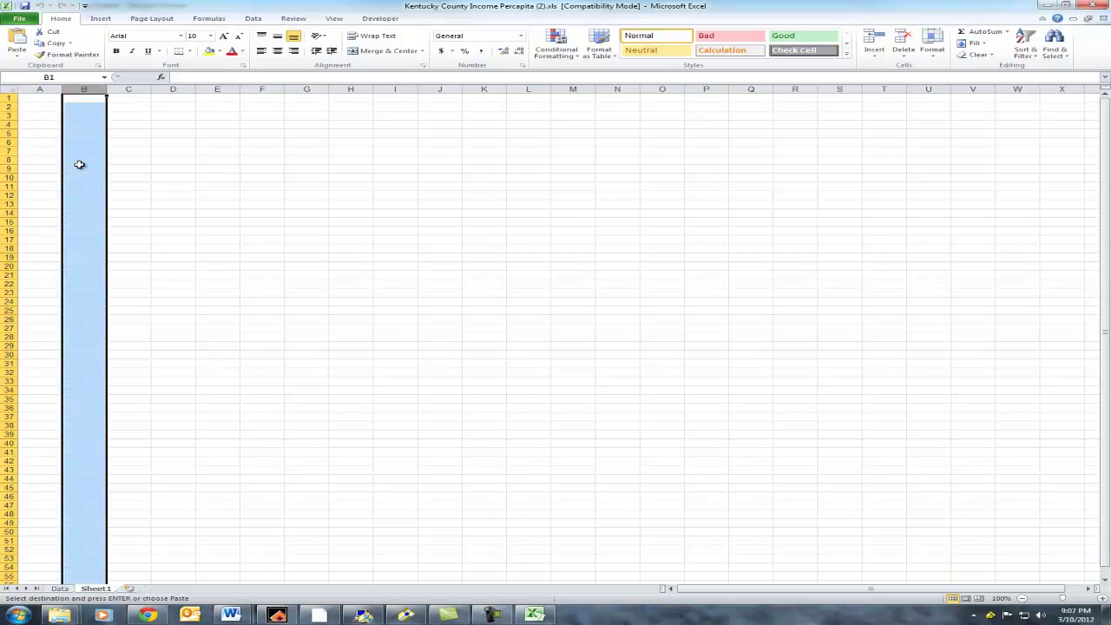
pyautogui.hotkey('ctrl', 'v')
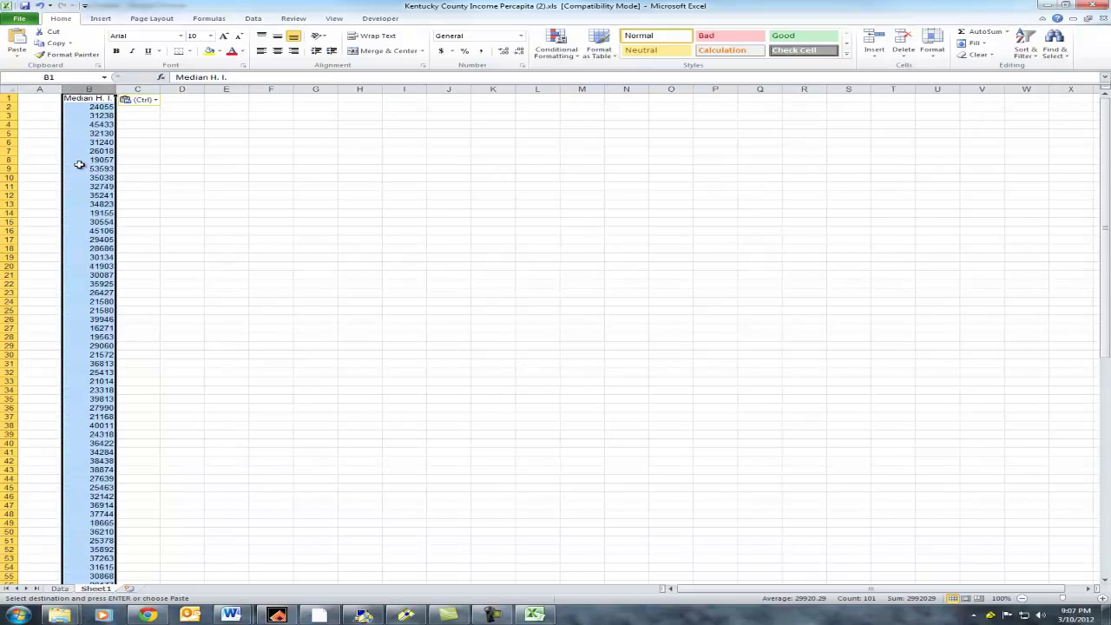
pyautogui.click(130, 168)
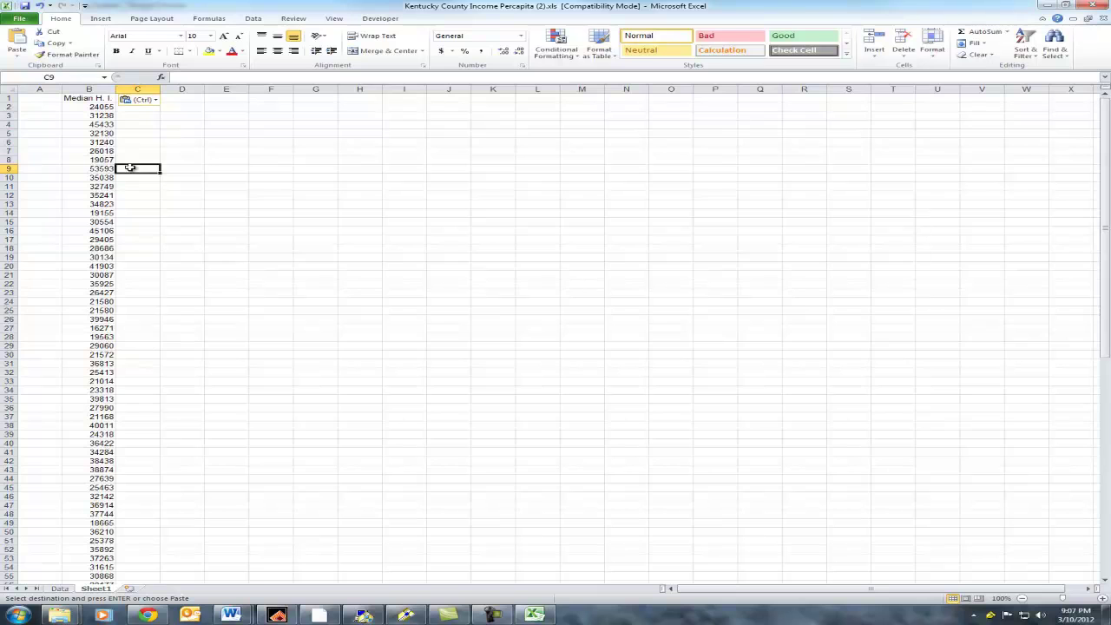
pyautogui.press('Up')
pyautogui.press('Escape')
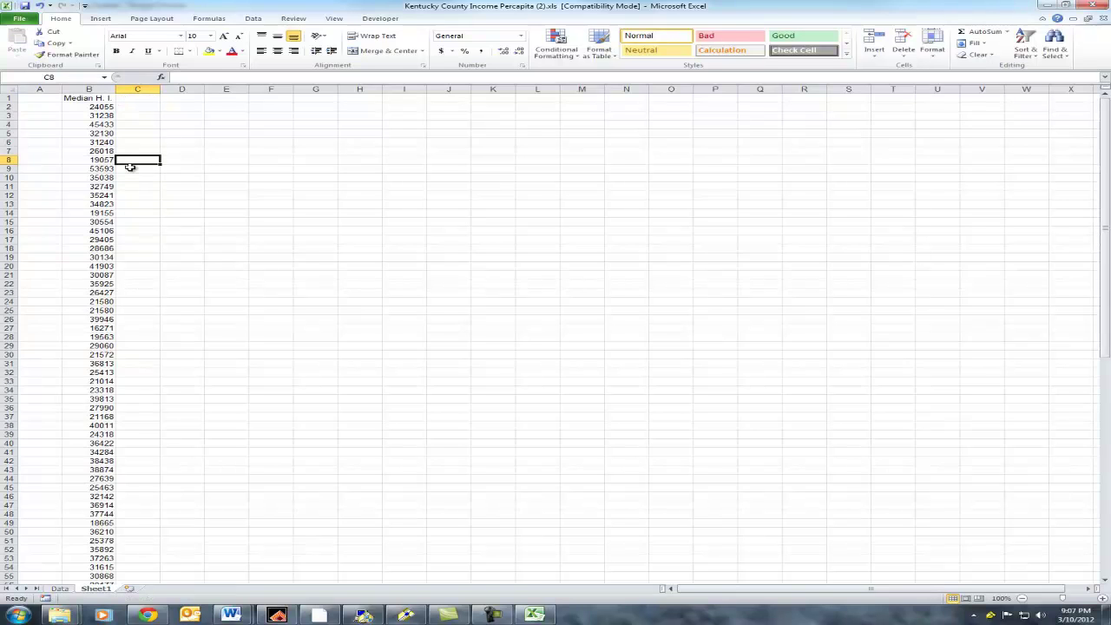
# Step: Sort the Median H. I. column on Sheet1 by values from smallest to largest, treating the first row as a header
pyautogui.press('Up')
pyautogui.press('Up')
pyautogui.press('Up')
pyautogui.press('Up')
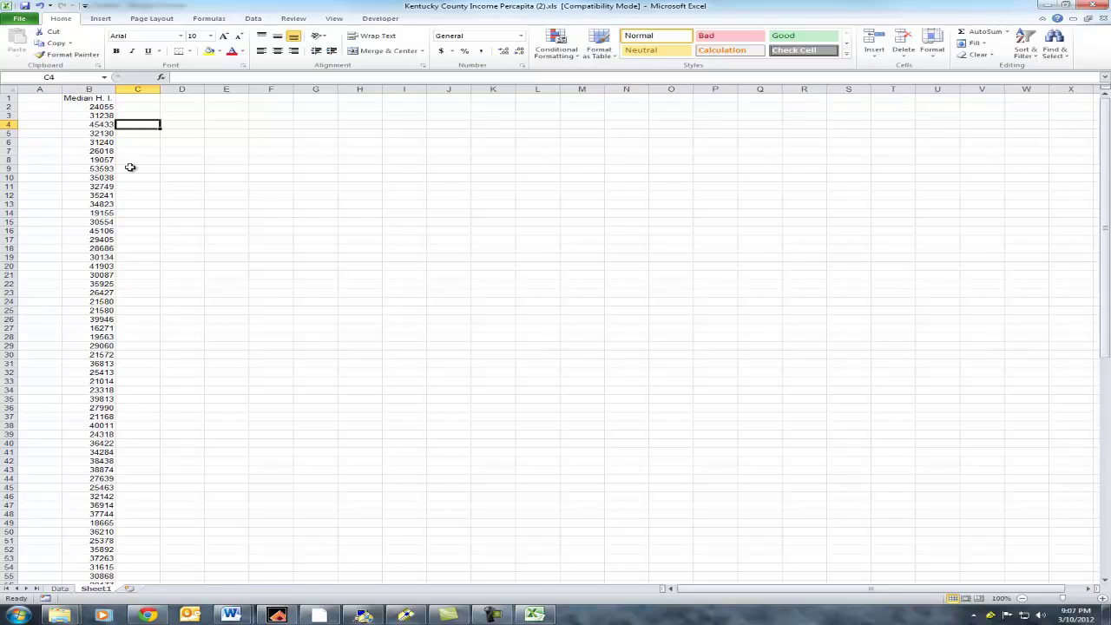
pyautogui.press('Up')
pyautogui.press('Up')
pyautogui.press('Up')
pyautogui.press('Left')
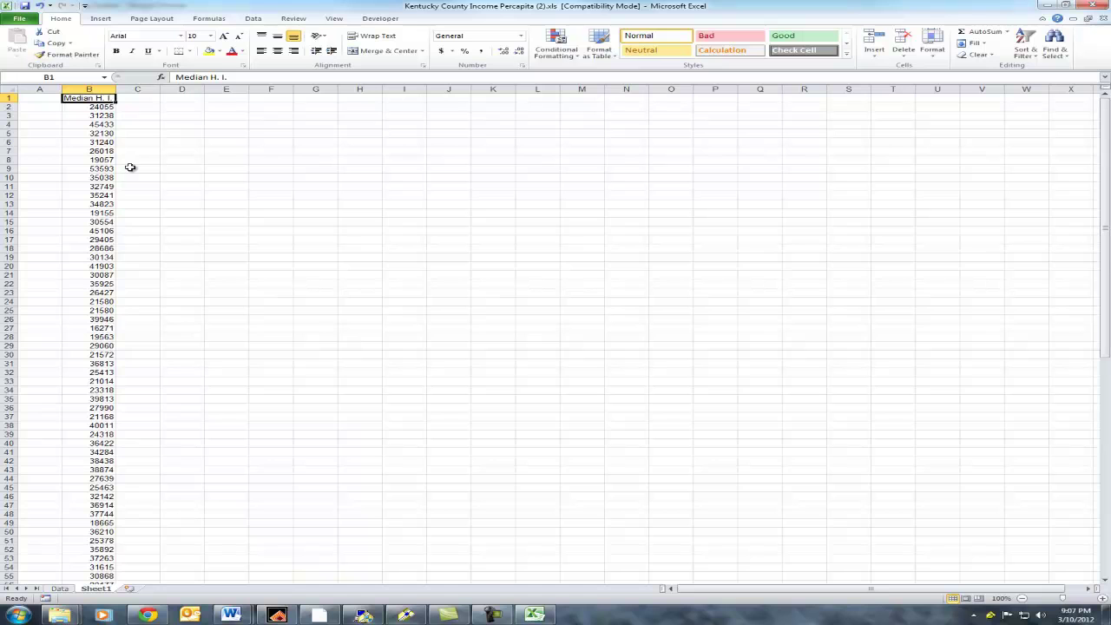
pyautogui.hotkey('ctrl', 'shift', 'Down')
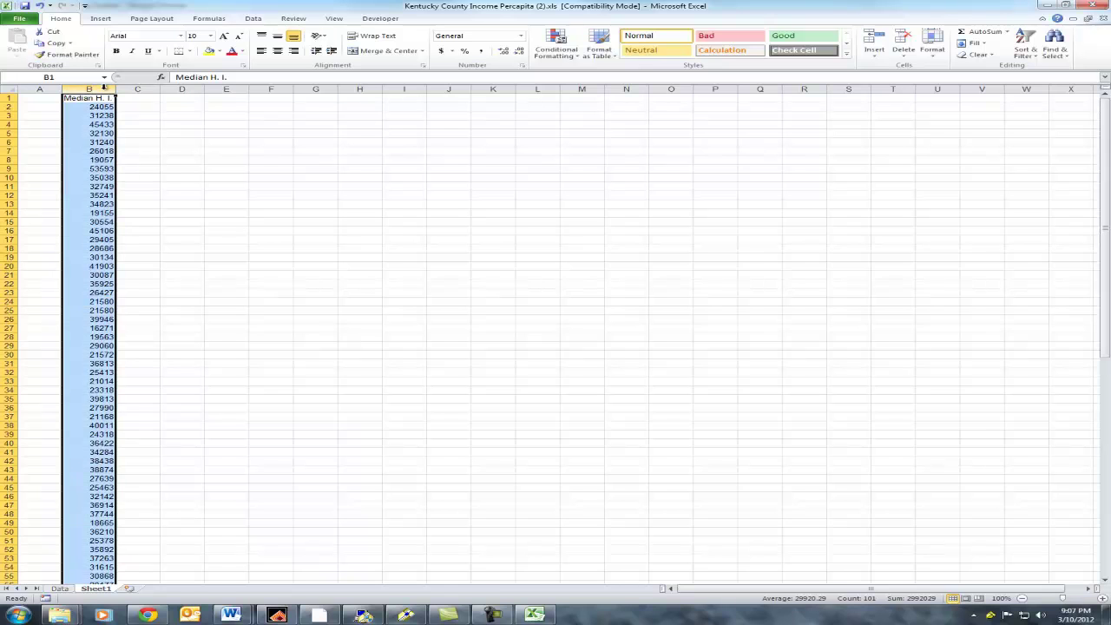
pyautogui.click(253, 18)
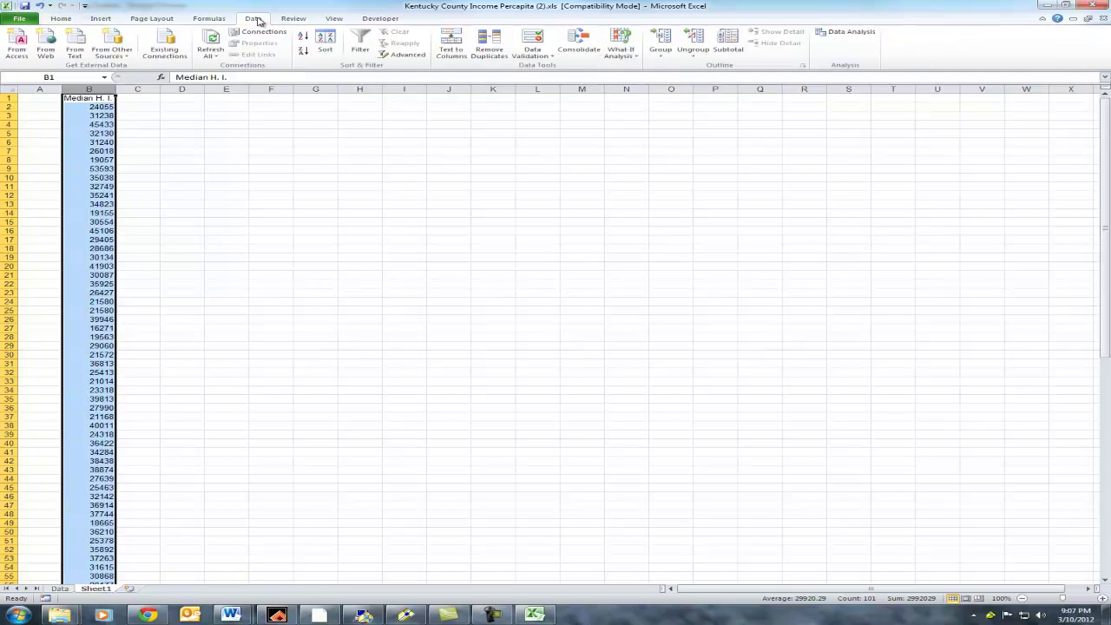
pyautogui.click(325, 45)
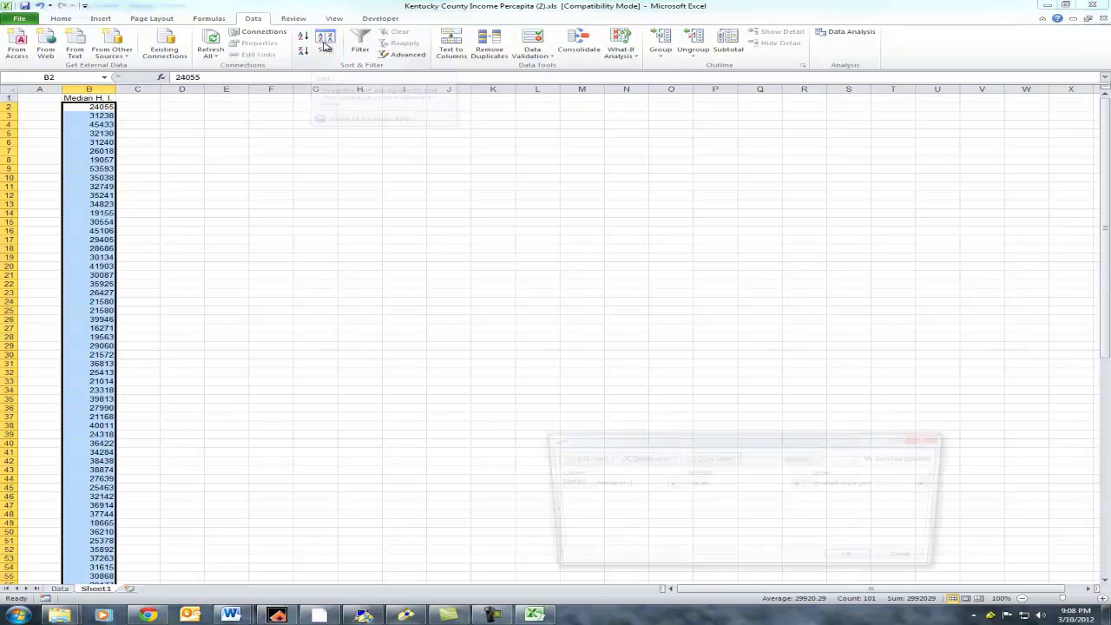
pyautogui.moveTo(738, 434); pyautogui.dragTo(391, 112)
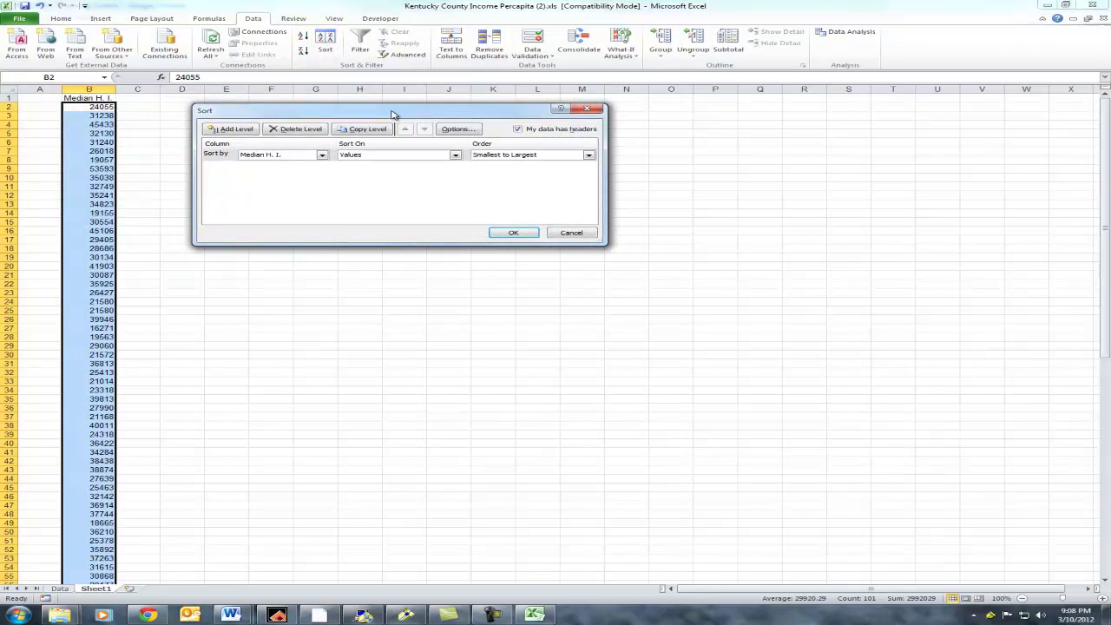
pyautogui.click(518, 130)
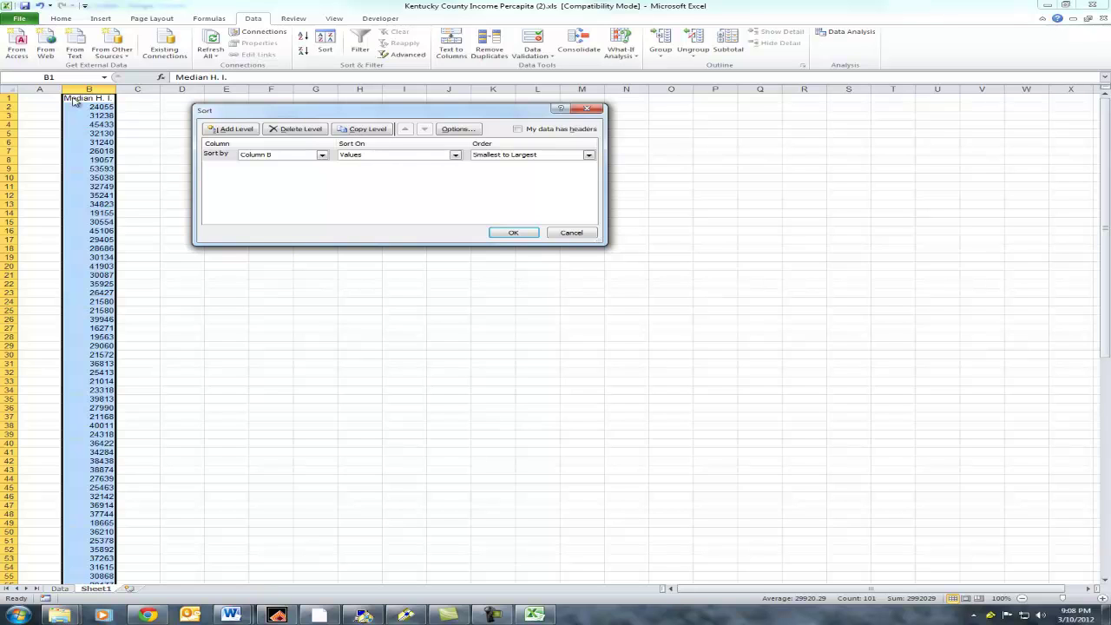
pyautogui.click(518, 129)
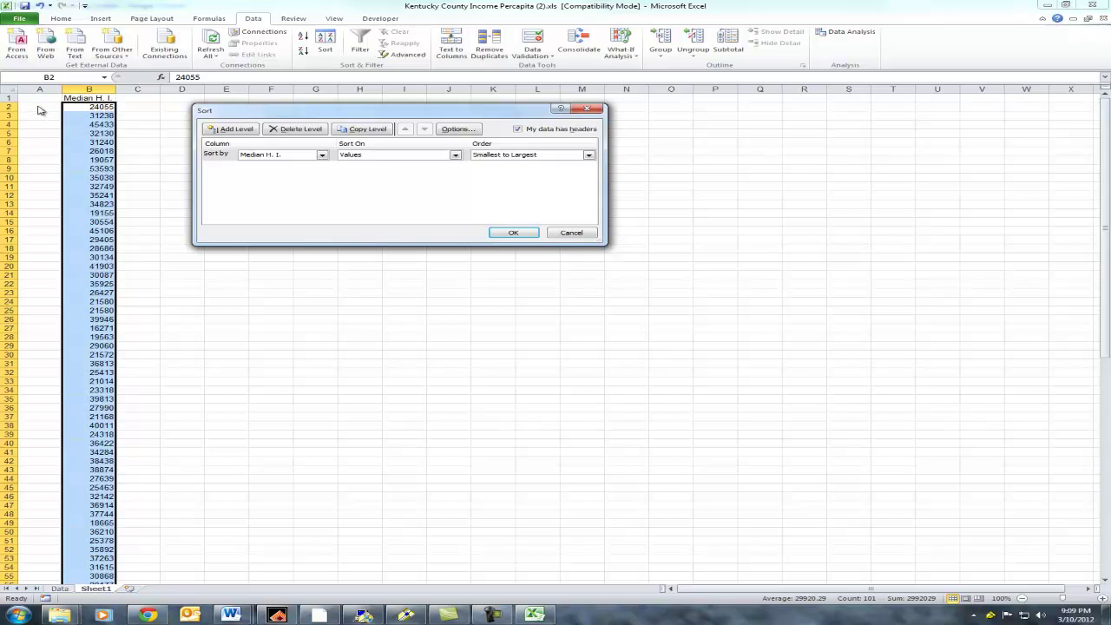
pyautogui.click(524, 238)
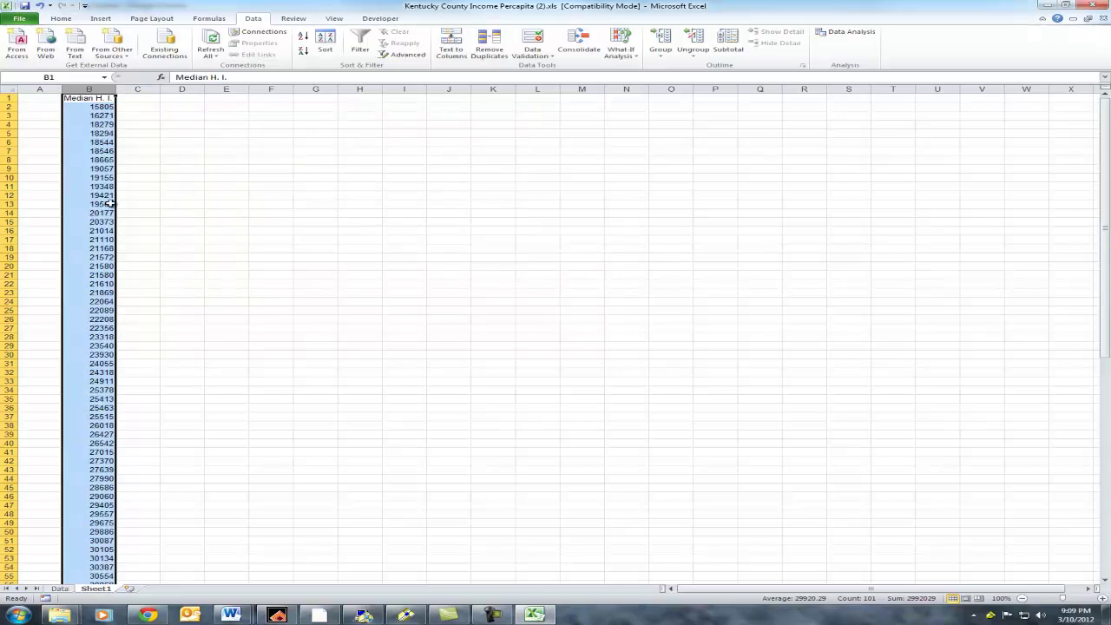
# Step: Examine the sorted Median H. I. column from its lowest to its highest value
pyautogui.click(77, 108)
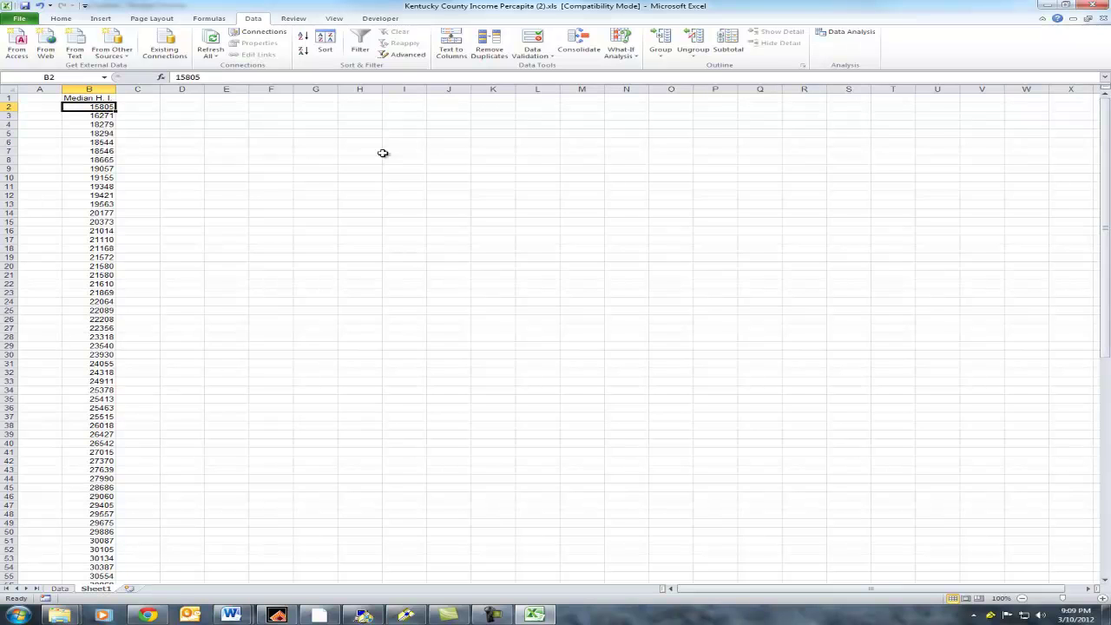
pyautogui.scroll(8, 383, 153)
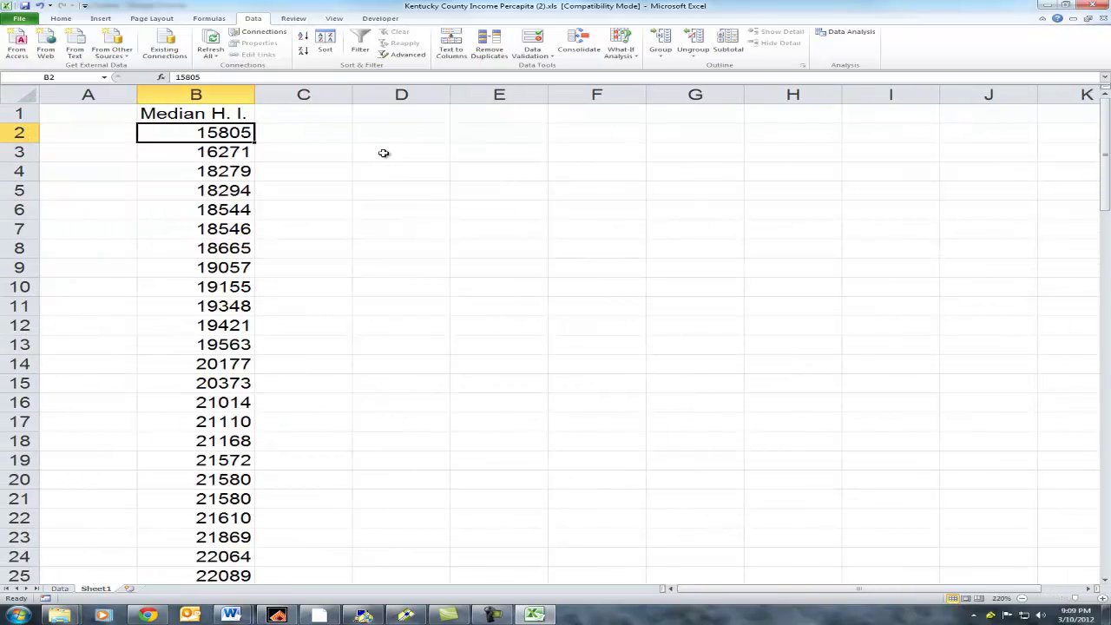
pyautogui.hotkey('ctrl', 'Down')
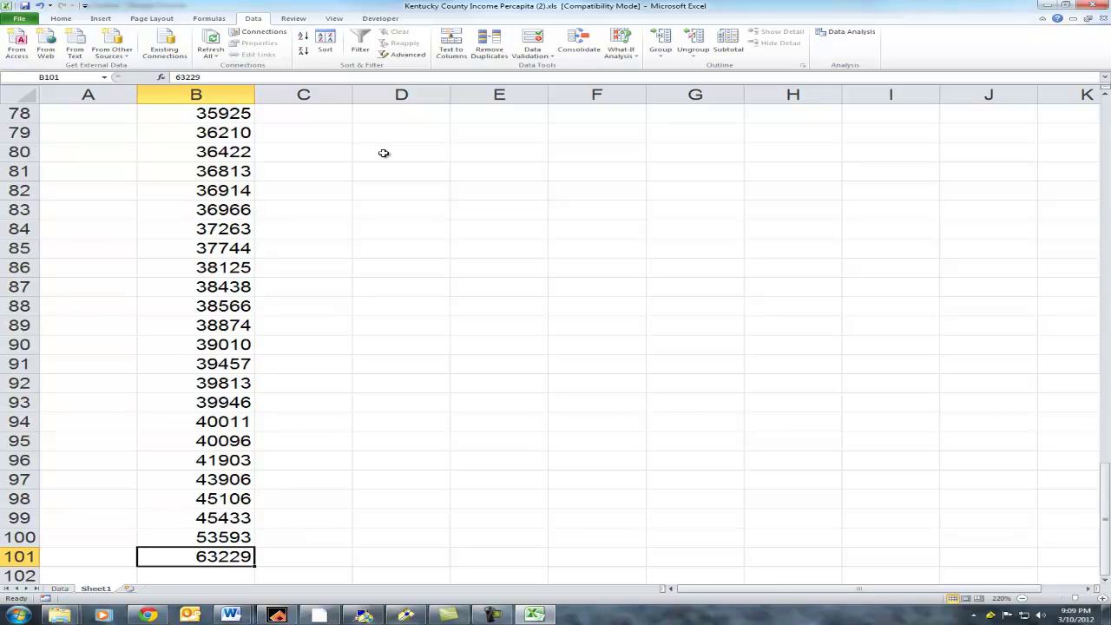
pyautogui.hotkey('ctrl', 'Up')
pyautogui.press('Right')
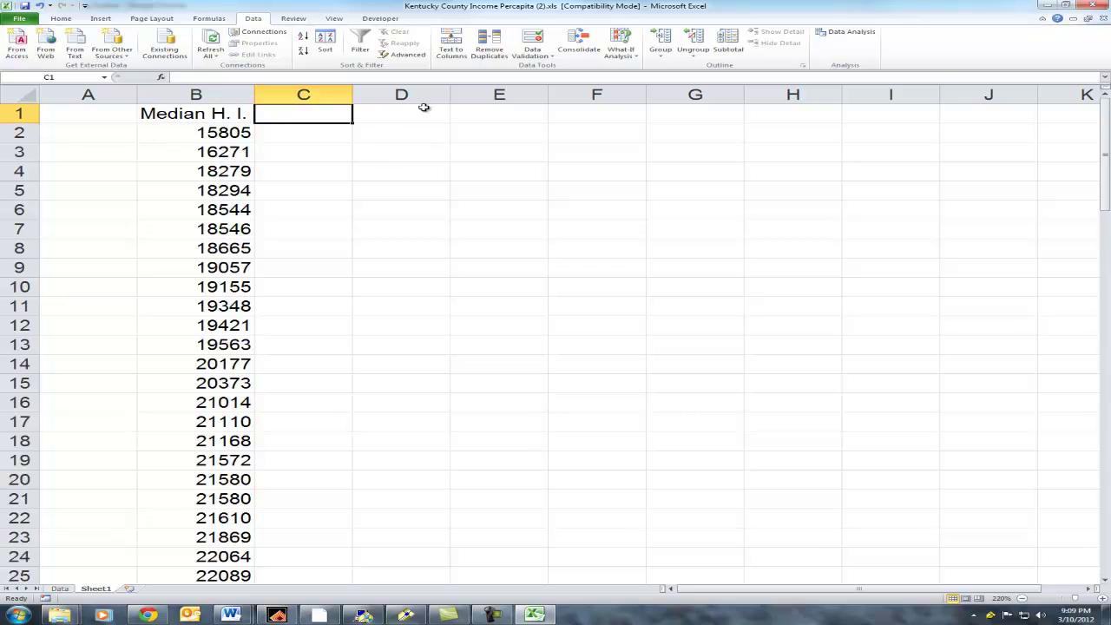
pyautogui.click(178, 137)
pyautogui.scroll(-4, 180, 142)
pyautogui.scroll(-20, 179, 142)
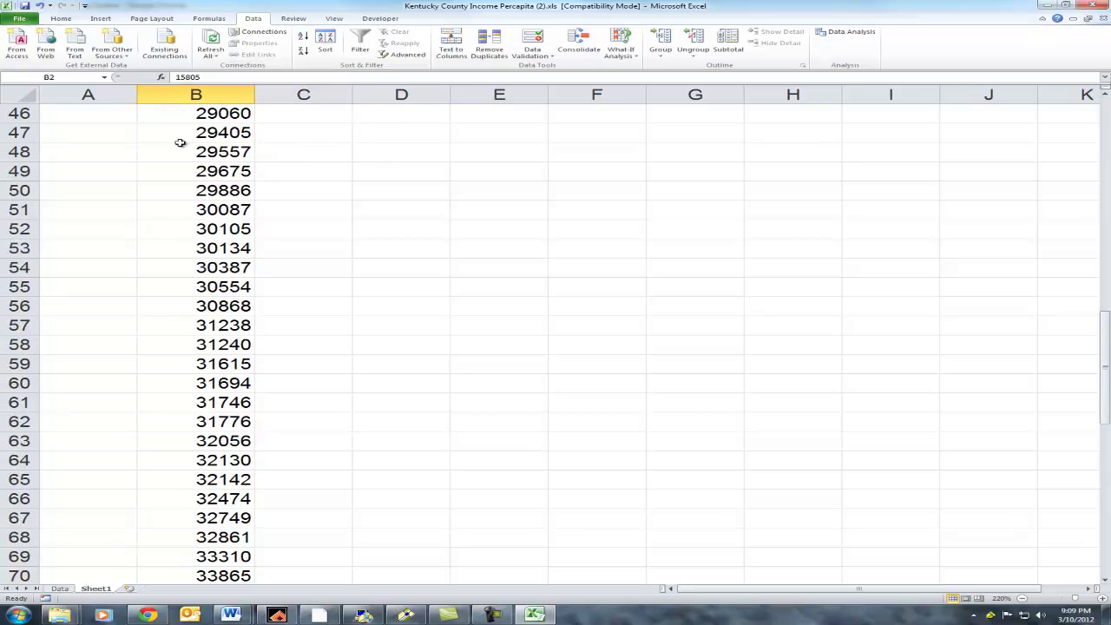
pyautogui.scroll(20, 180, 142)
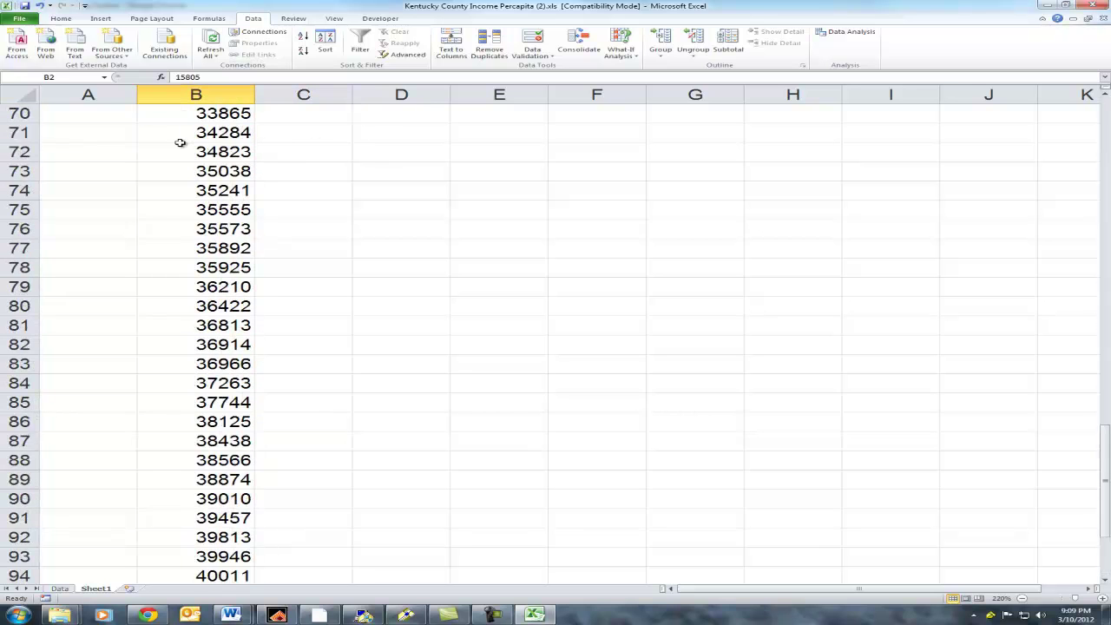
pyautogui.scroll(2, 179, 142)
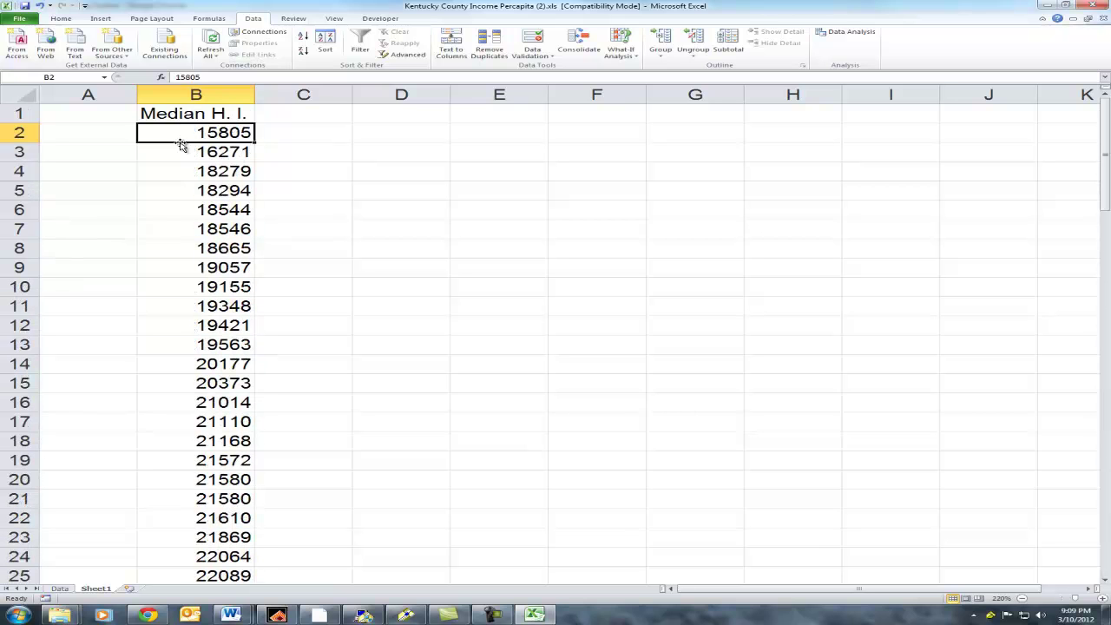
# Step: Enter the heading Bin in cell C1, beside the Median H. I. column
pyautogui.click(312, 132)
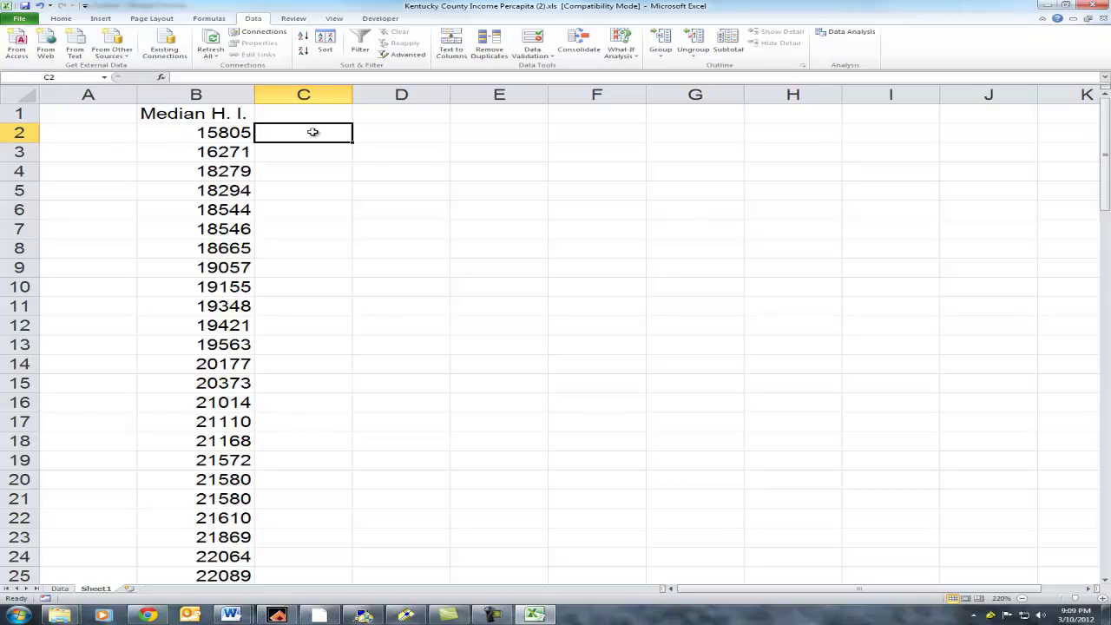
pyautogui.click(310, 116)
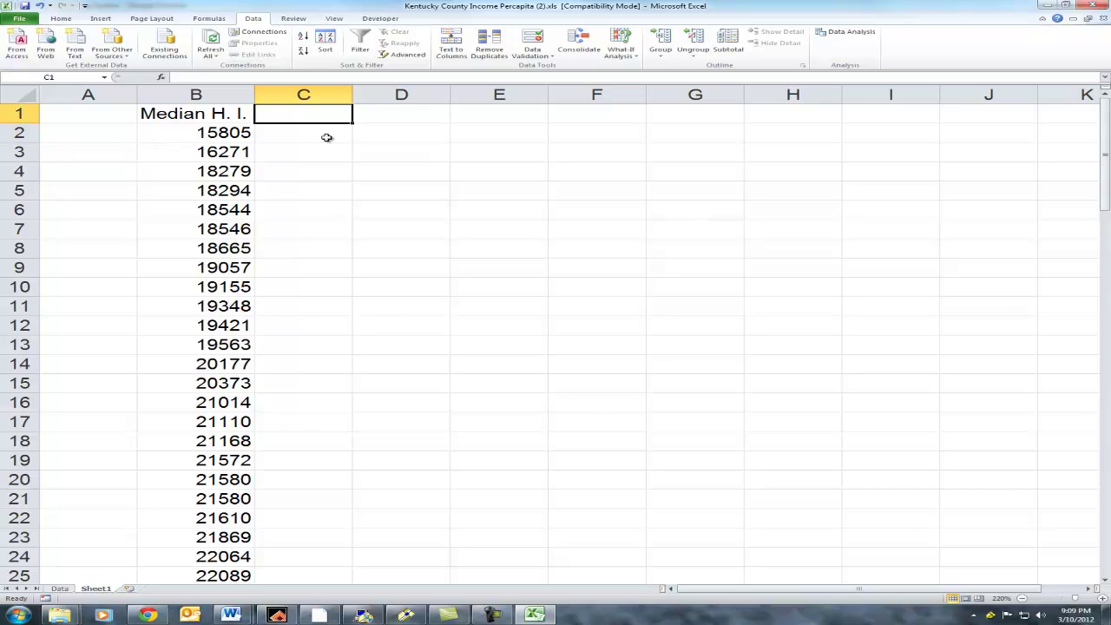
pyautogui.write('Bin')
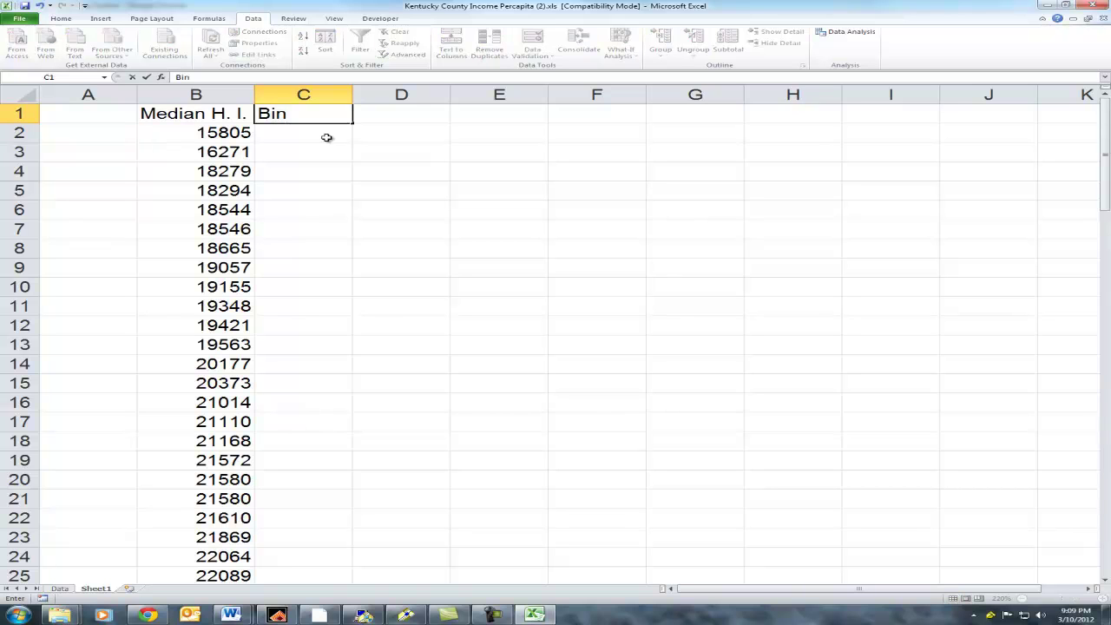
pyautogui.press('Return')
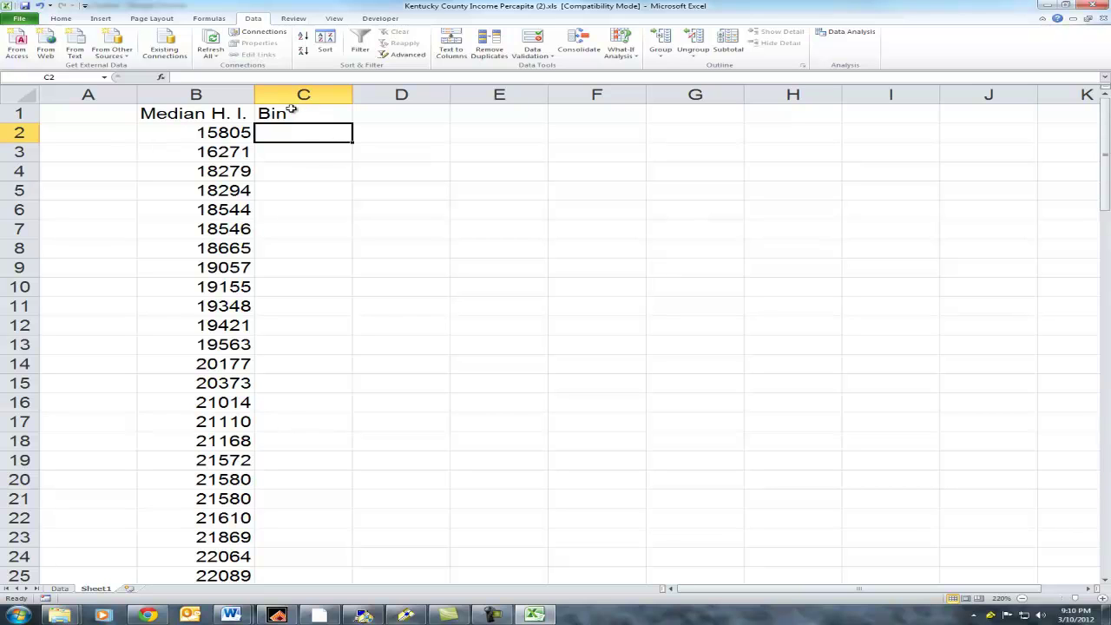
pyautogui.click(234, 108)
pyautogui.hotkey('ctrl', 'shift', 'Down')
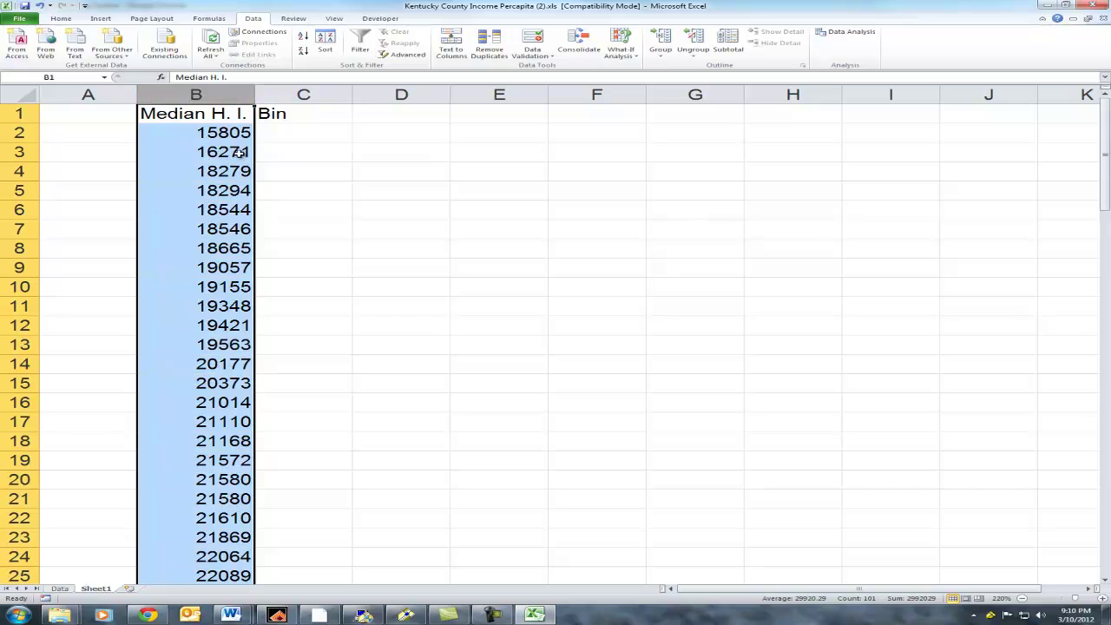
pyautogui.click(277, 139)
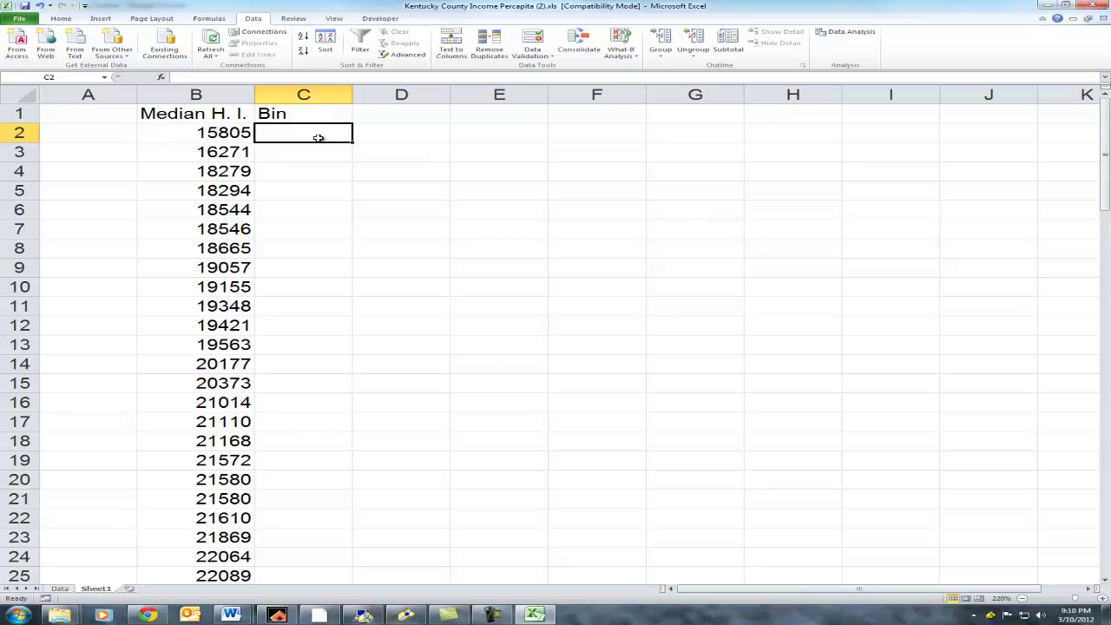
# Step: Enter 14000 in C2 and 15000 in C3 as the first two bin values, based on the range of the Median H. I. data
pyautogui.click(219, 130)
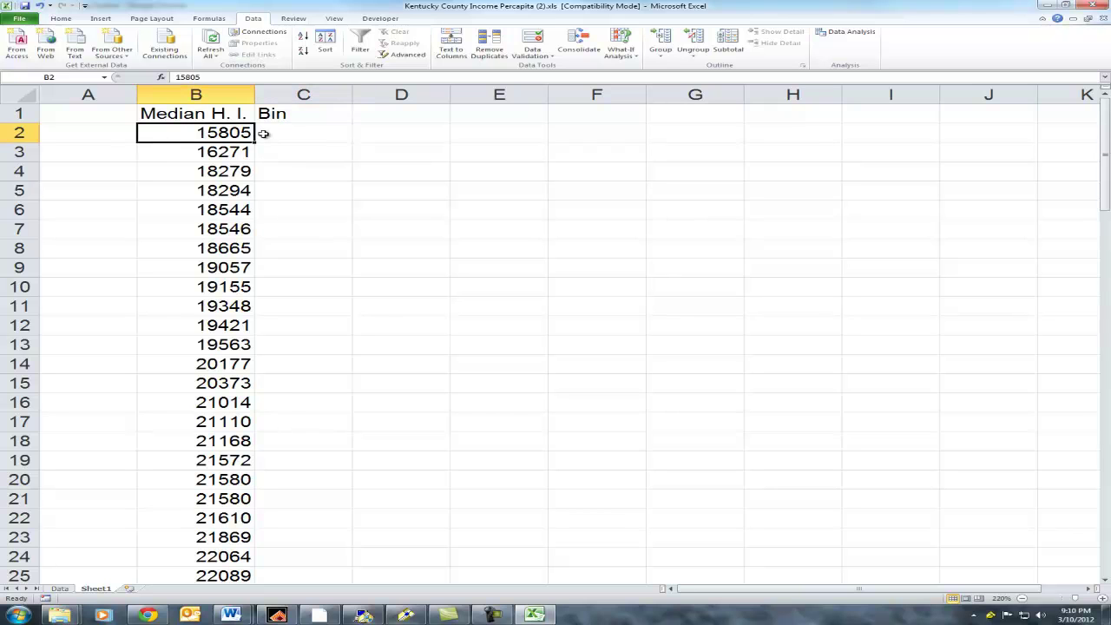
pyautogui.hotkey('ctrl', 'Down')
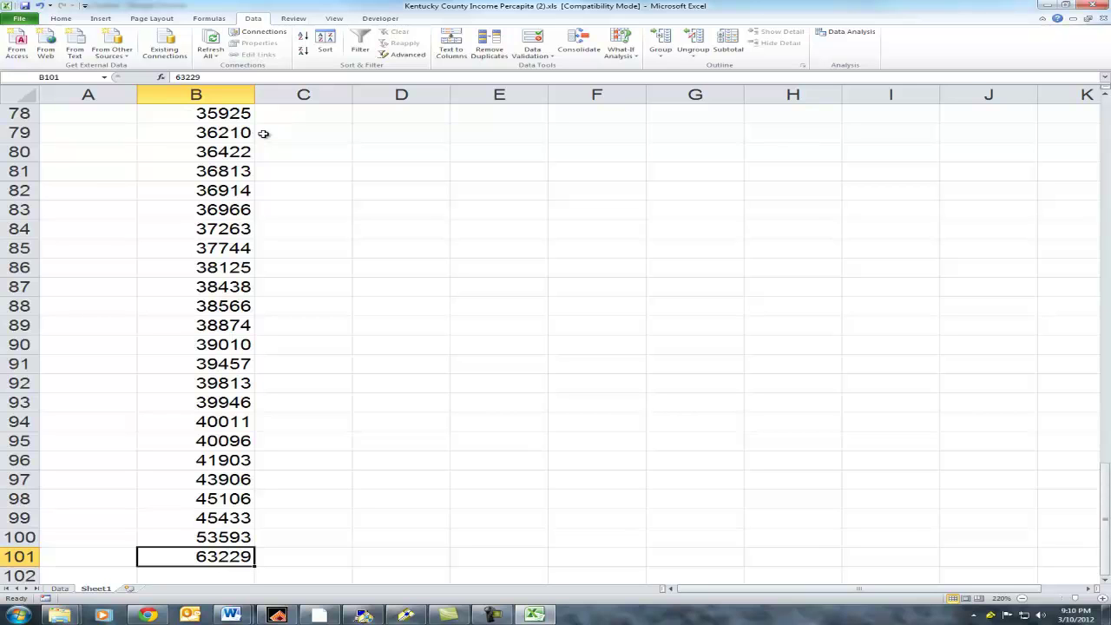
pyautogui.hotkey('ctrl', 'Up')
pyautogui.click(262, 133)
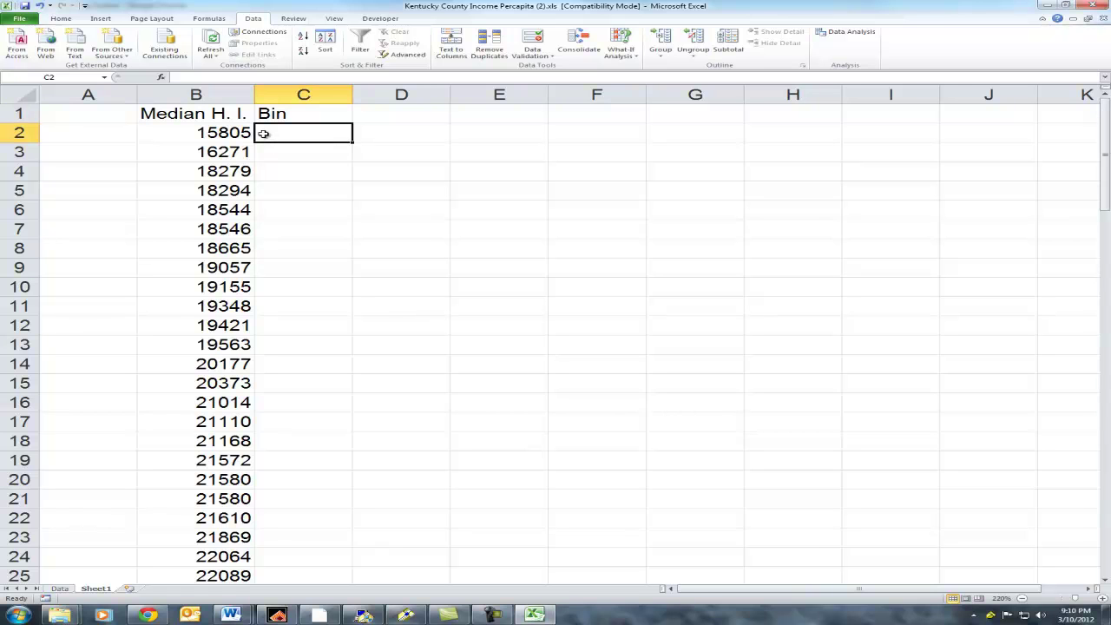
pyautogui.write('1500')
pyautogui.press('BackSpace')
pyautogui.press('BackSpace')
pyautogui.press('BackSpace')
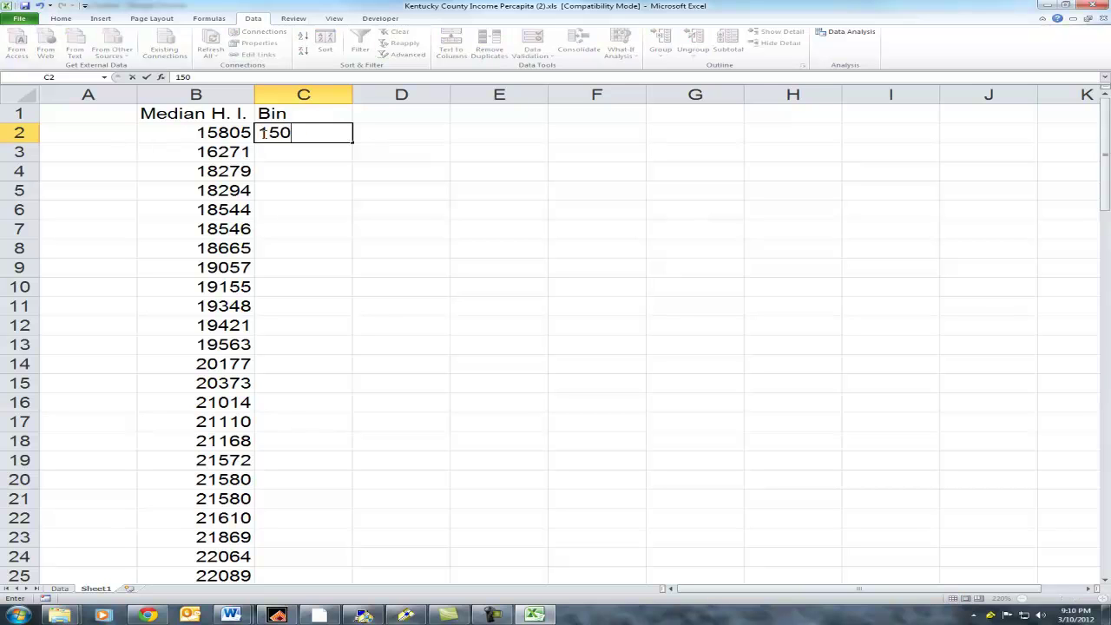
pyautogui.write('4000')
pyautogui.press('Return')
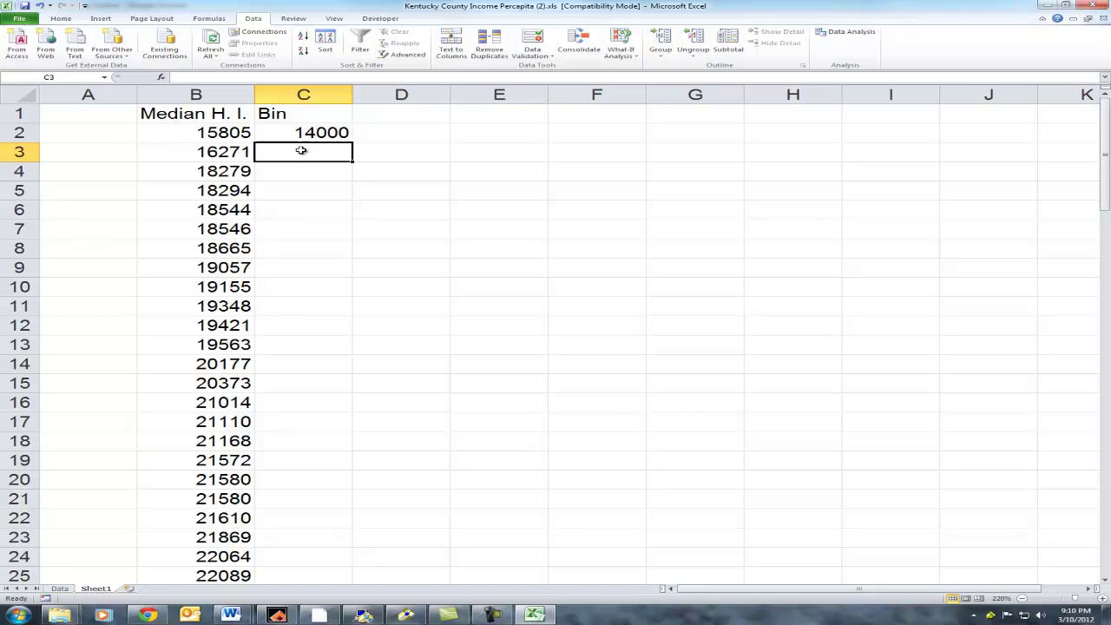
pyautogui.write('15000')
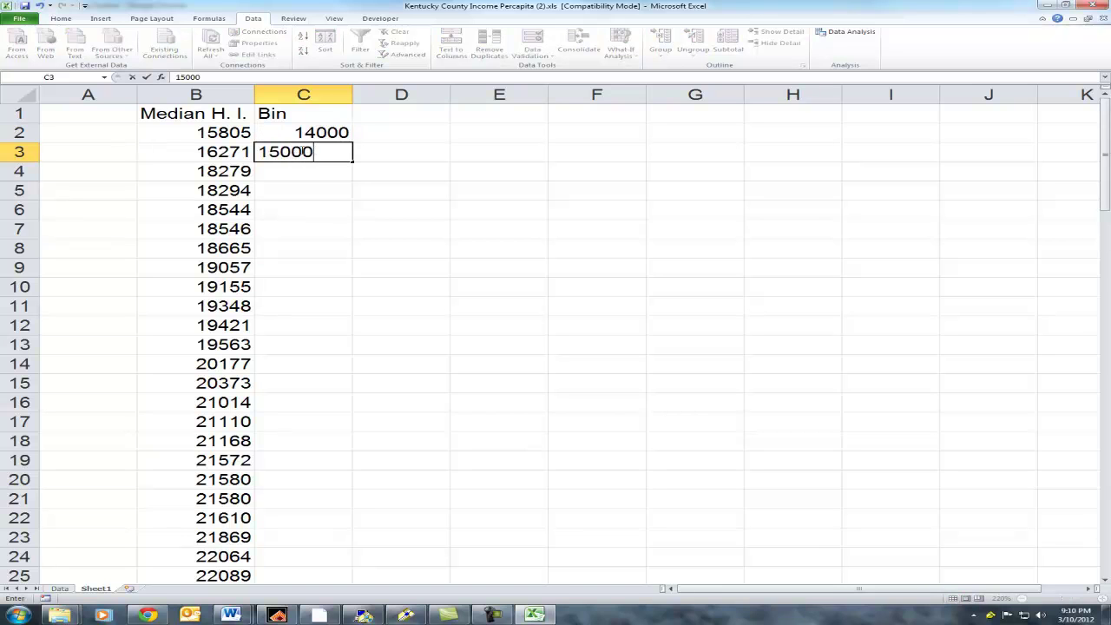
pyautogui.press('Return')
# Step: Extend the bin series from C2:C3 down to C67 in increments of 1000, up to 79000
pyautogui.press('Up')
pyautogui.press('Up')
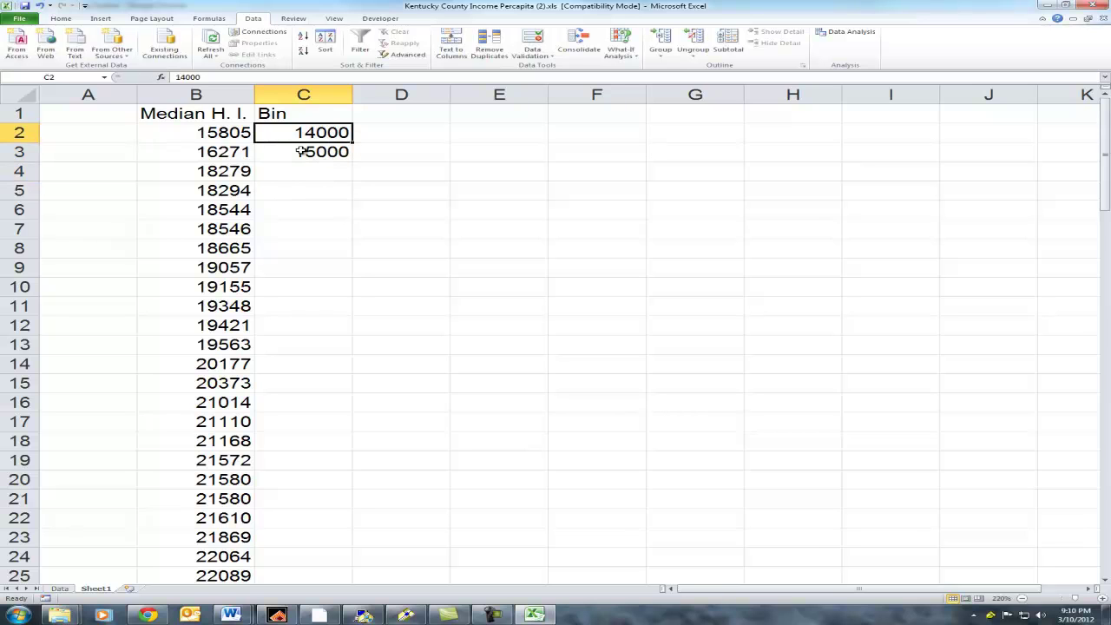
pyautogui.moveTo(321, 139); pyautogui.dragTo(344, 432)
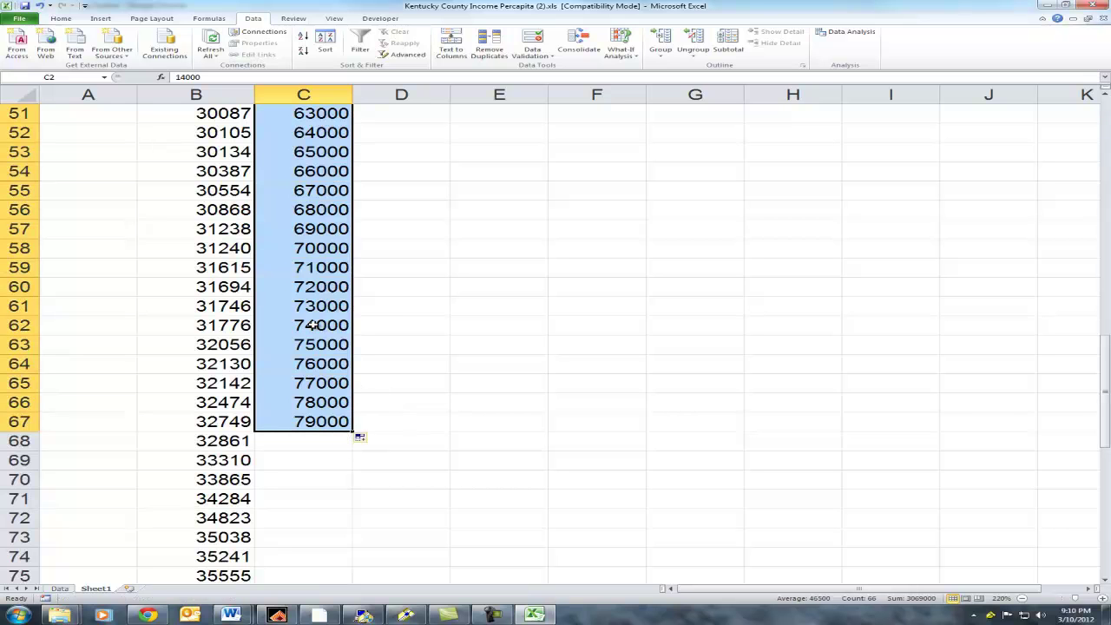
# Step: Delete the bin values from 65000 to 79000 so the series ends at 64000 in C52
pyautogui.moveTo(314, 151); pyautogui.dragTo(322, 434)
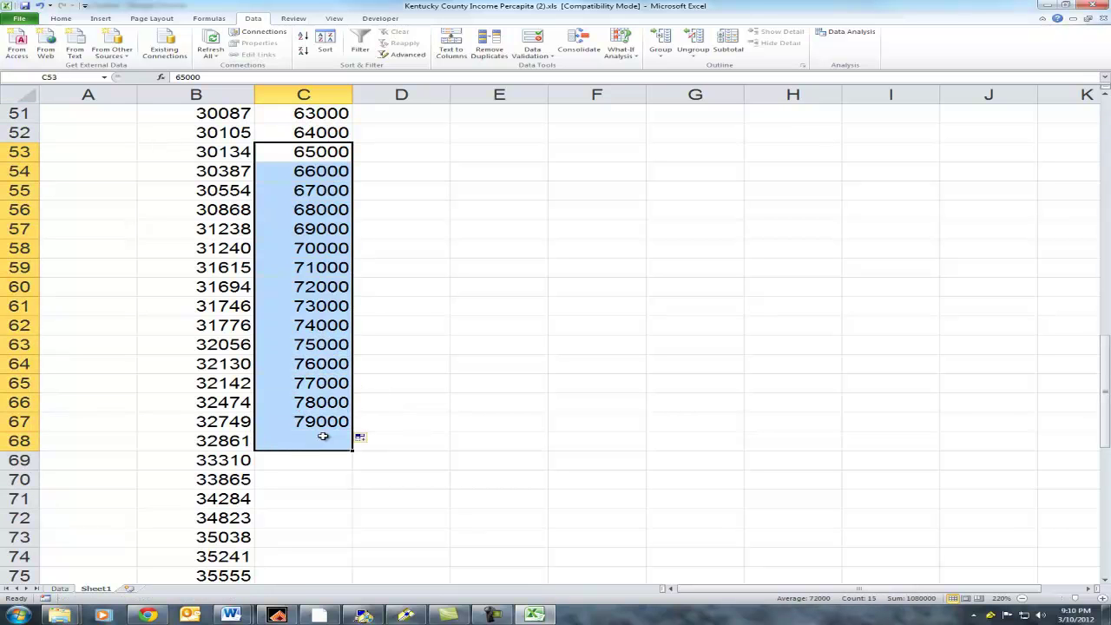
pyautogui.press('Delete')
pyautogui.scroll(3, 318, 422)
pyautogui.click(305, 305)
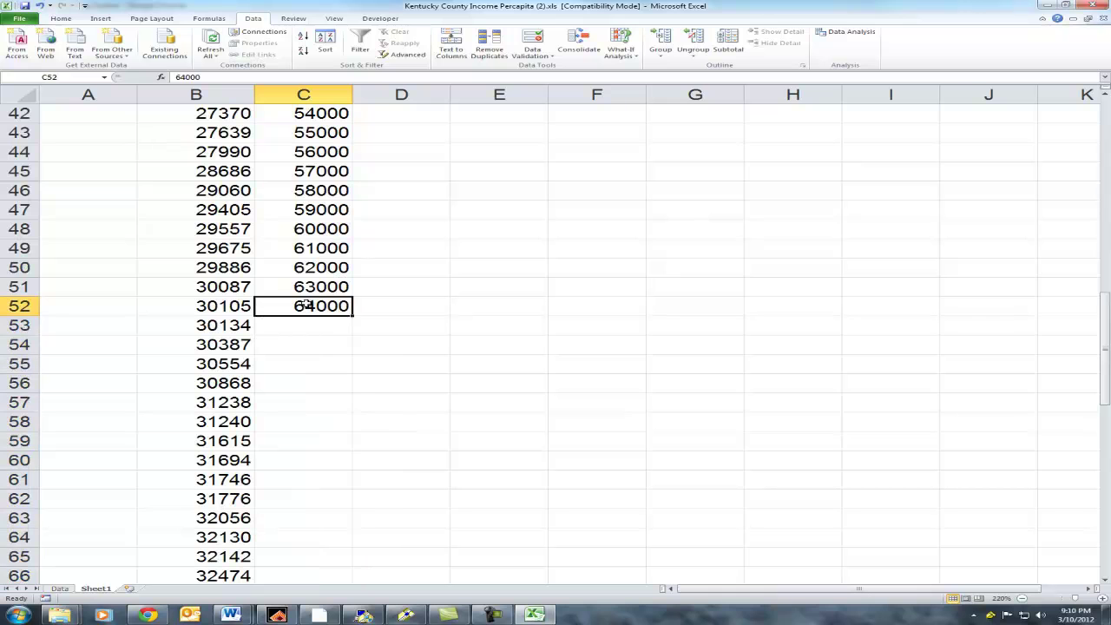
# Step: Compare the highest and lowest Median H. I. values with the range covered by the Bin column
pyautogui.press('Left')
pyautogui.hotkey('ctrl', 'Down')
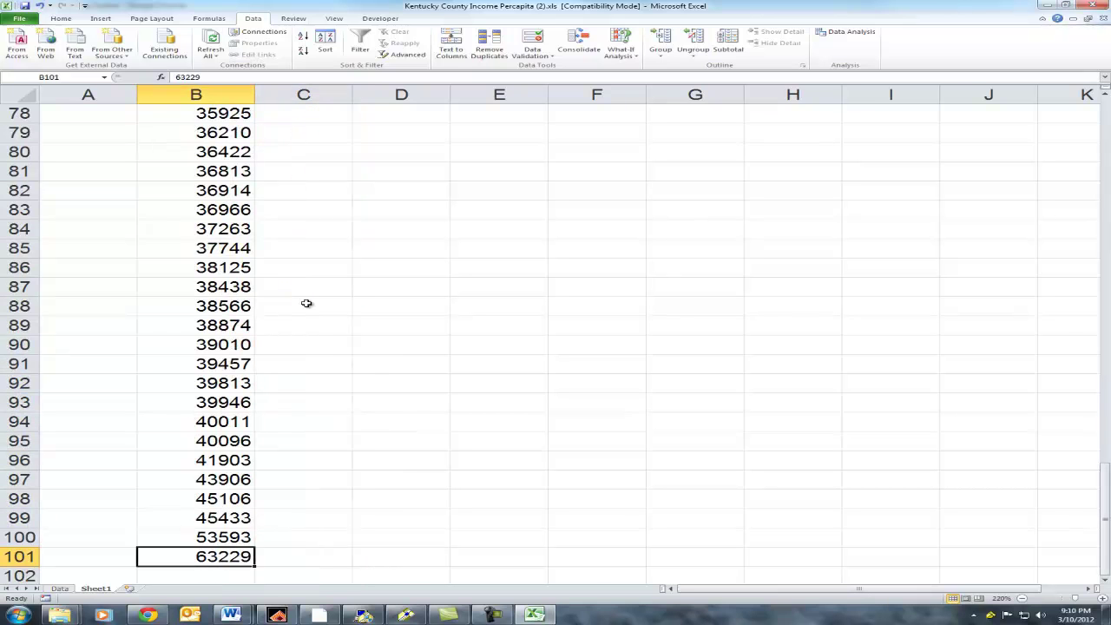
pyautogui.hotkey('ctrl', 'Up')
pyautogui.press('Right')
pyautogui.press('Down')
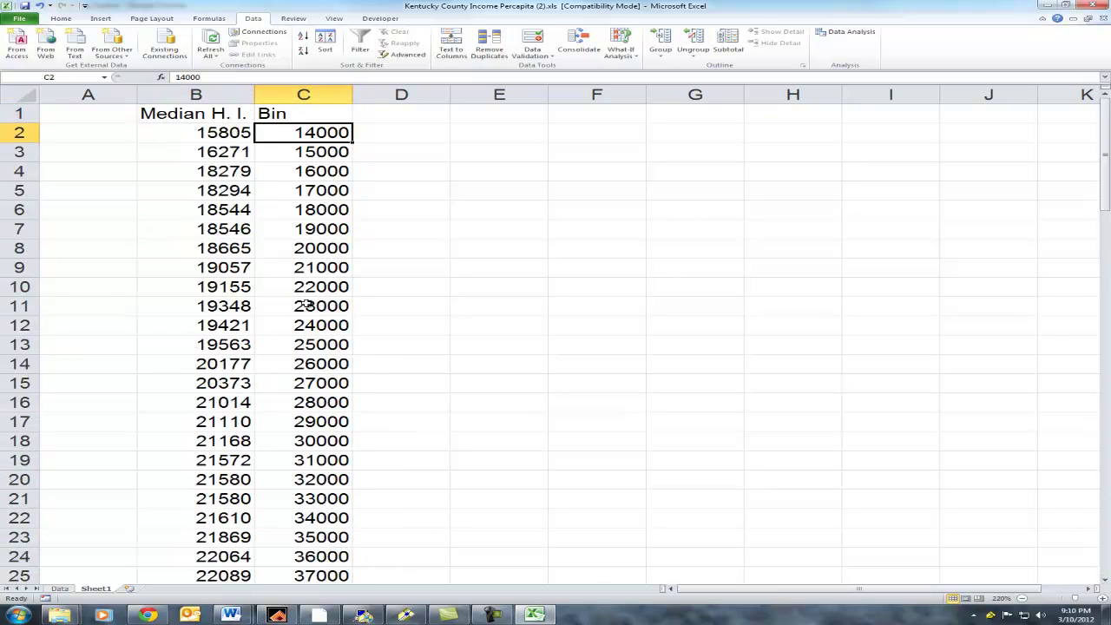
pyautogui.hotkey('ctrl', 'Down')
pyautogui.hotkey('ctrl', 'Up')
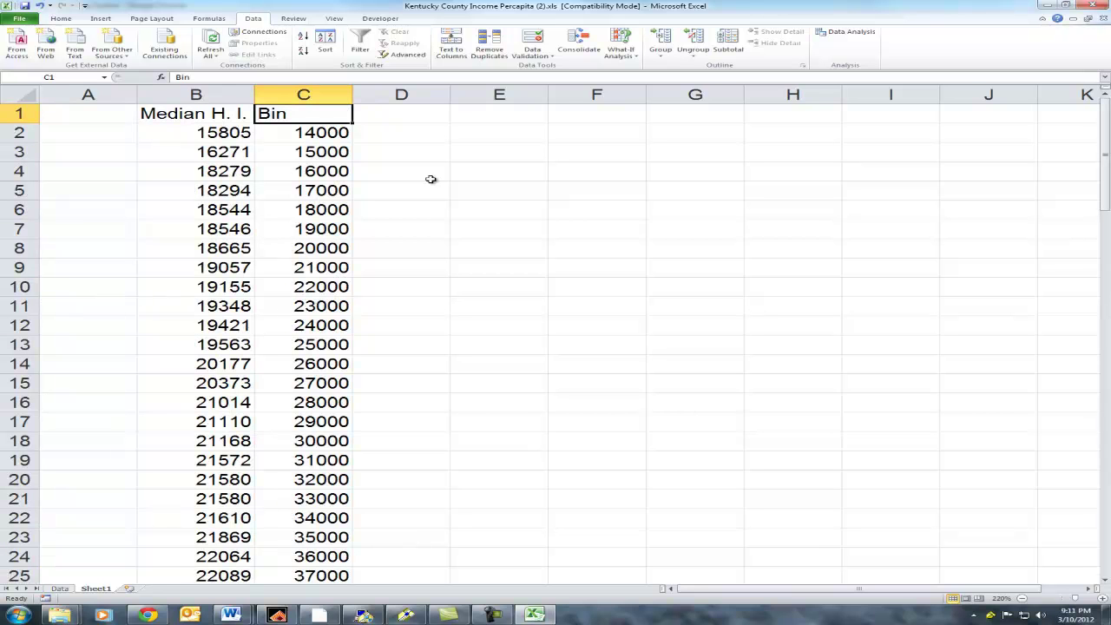
pyautogui.click(189, 97)
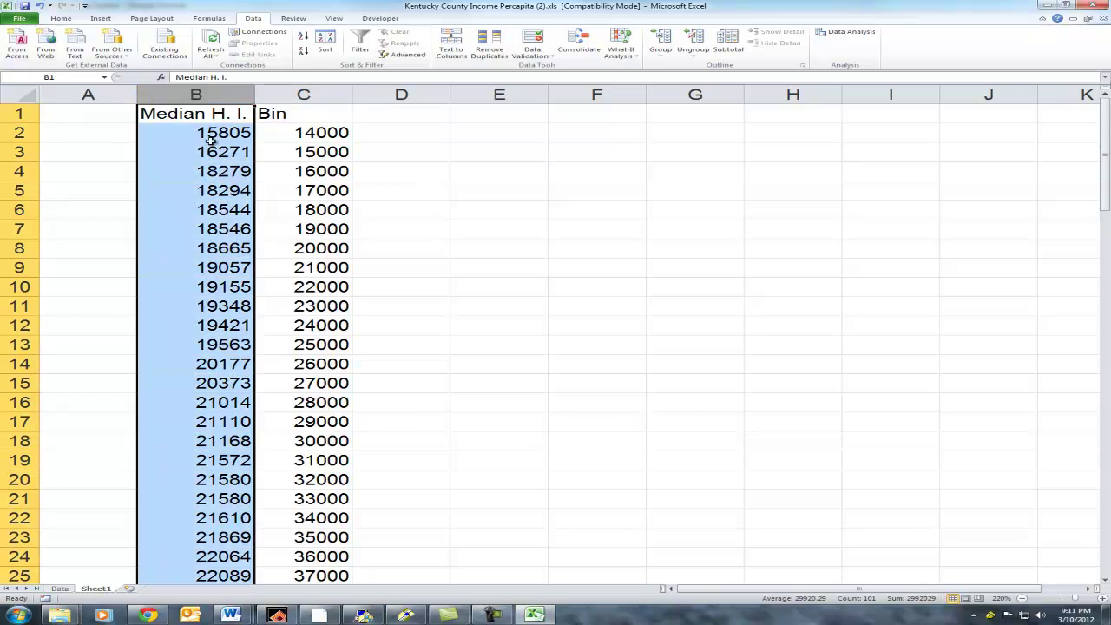
pyautogui.click(298, 96)
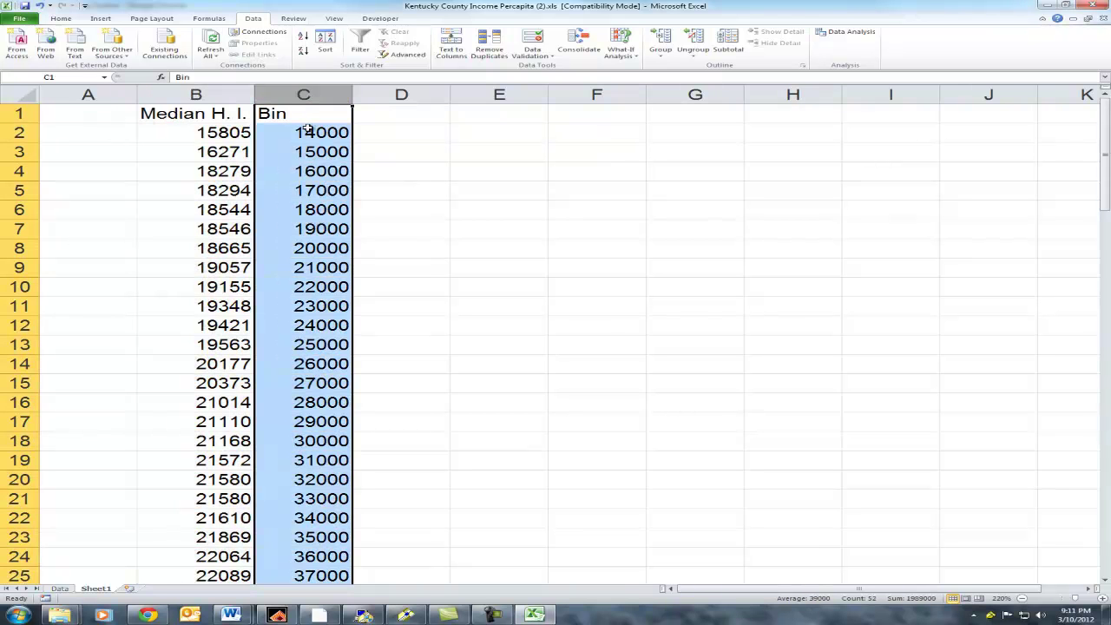
pyautogui.click(439, 134)
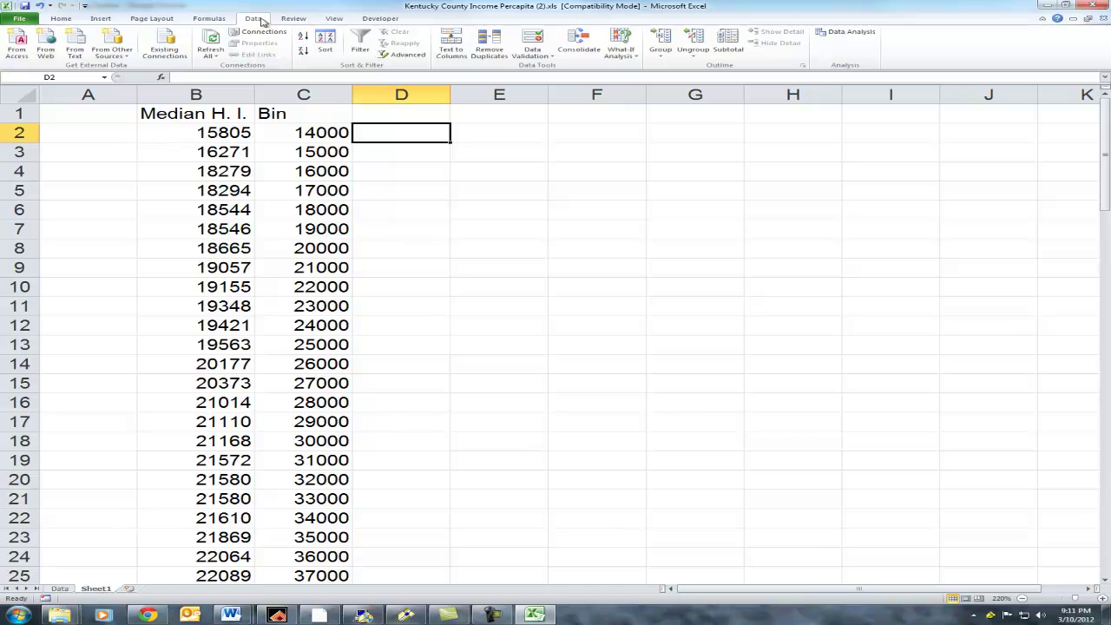
# Step: Open the Histogram tool from Data Analysis and place its dialog clear of the data columns
pyautogui.click(857, 32)
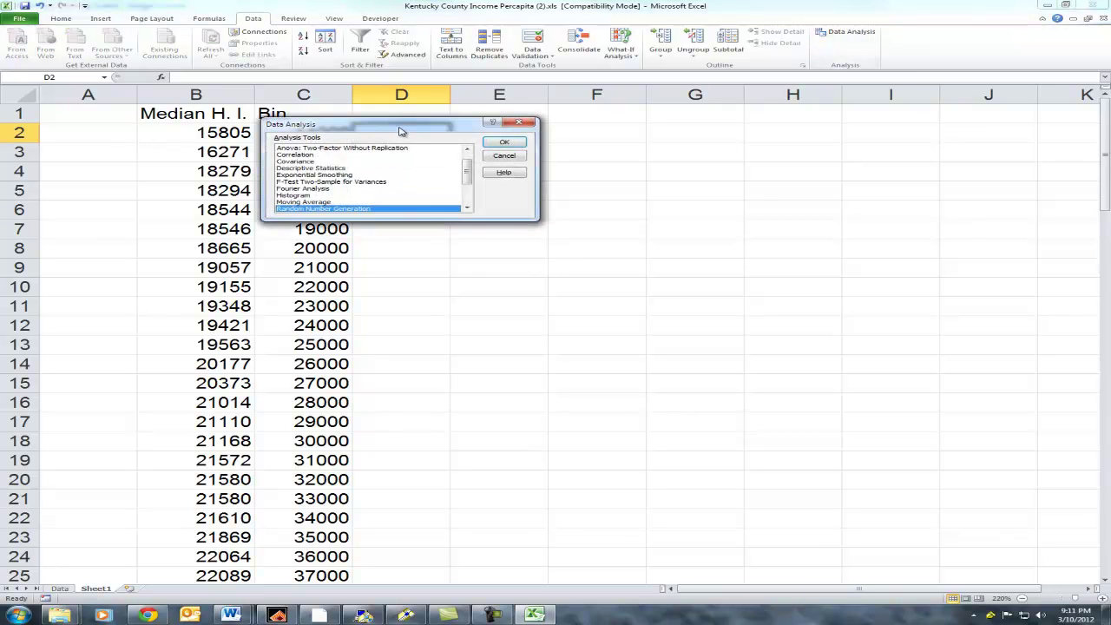
pyautogui.moveTo(401, 131); pyautogui.dragTo(708, 145)
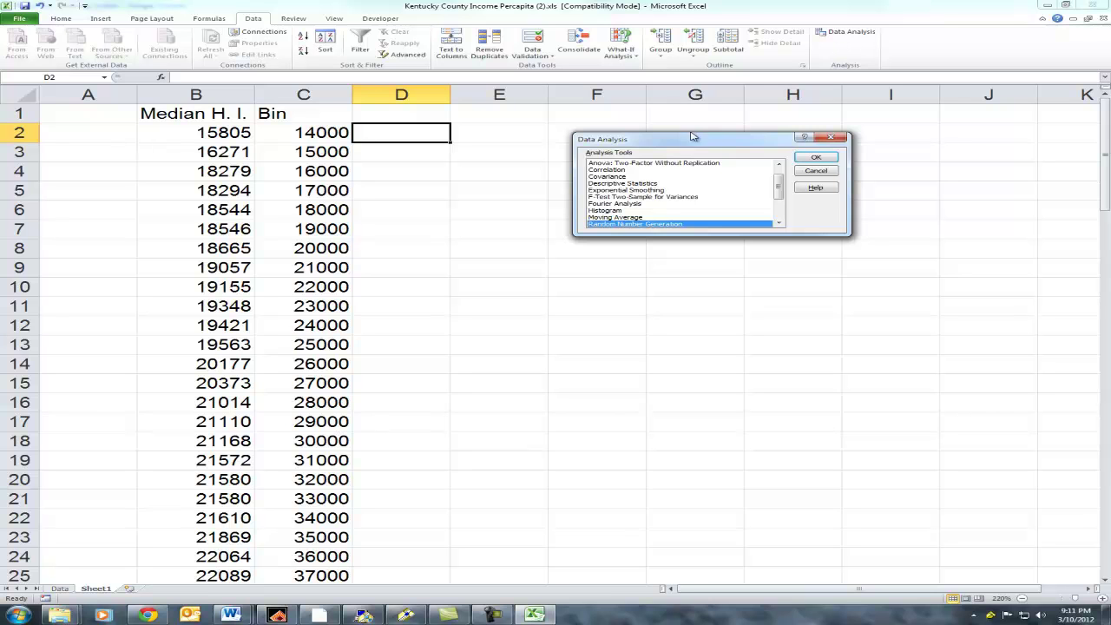
pyautogui.click(623, 211)
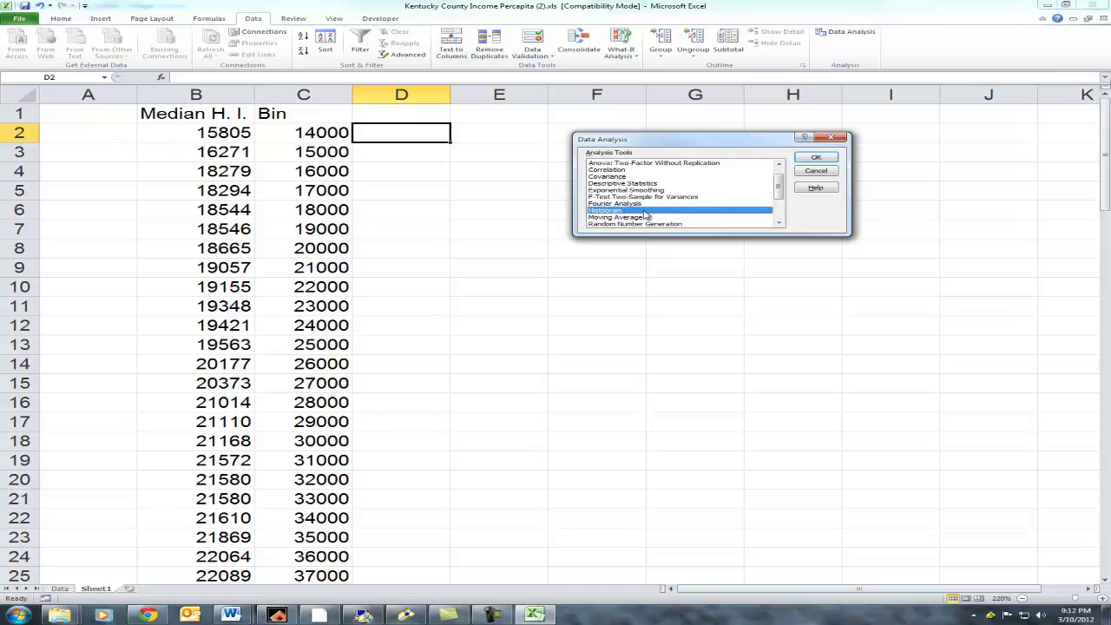
pyautogui.click(817, 160)
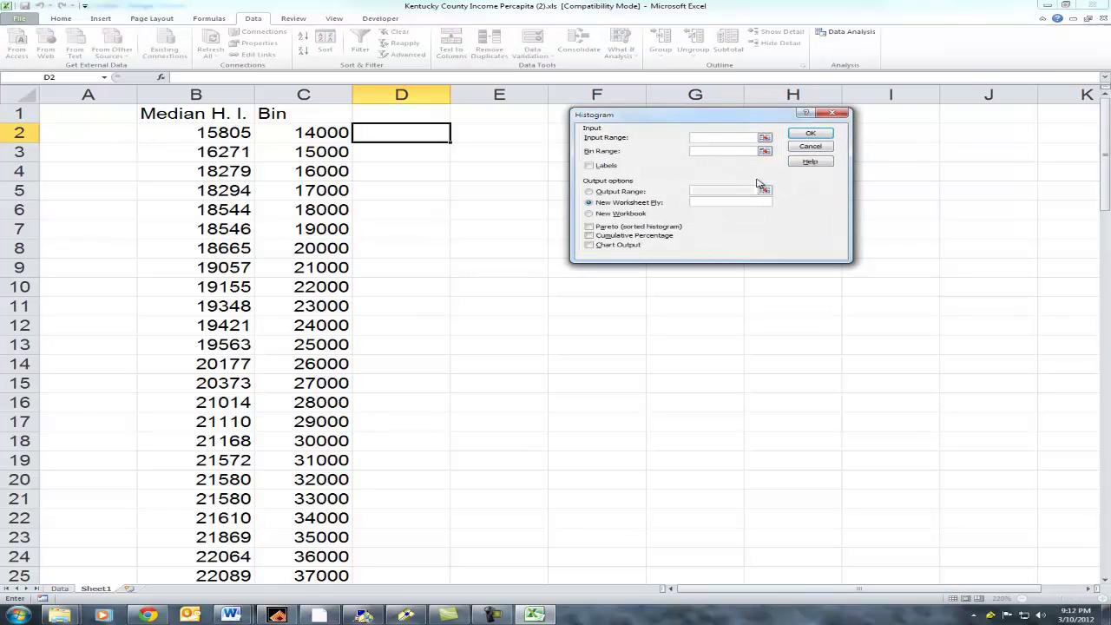
pyautogui.moveTo(729, 118); pyautogui.dragTo(708, 130)
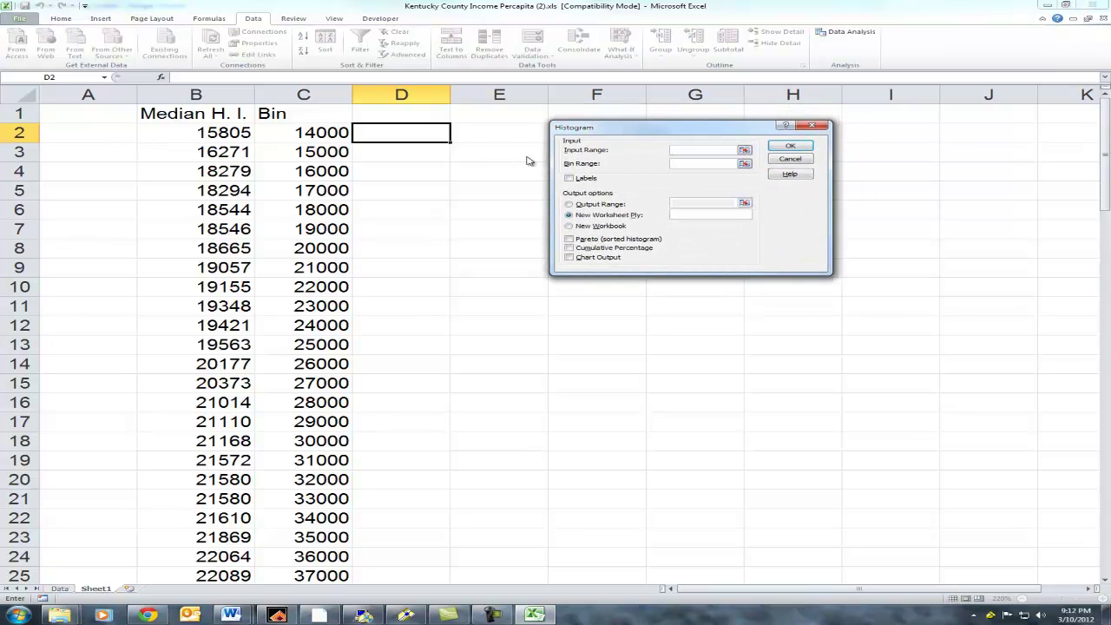
# Step: Set the histogram's input range to $B$1:$B$101, including the Median H. I. heading
pyautogui.click(744, 152)
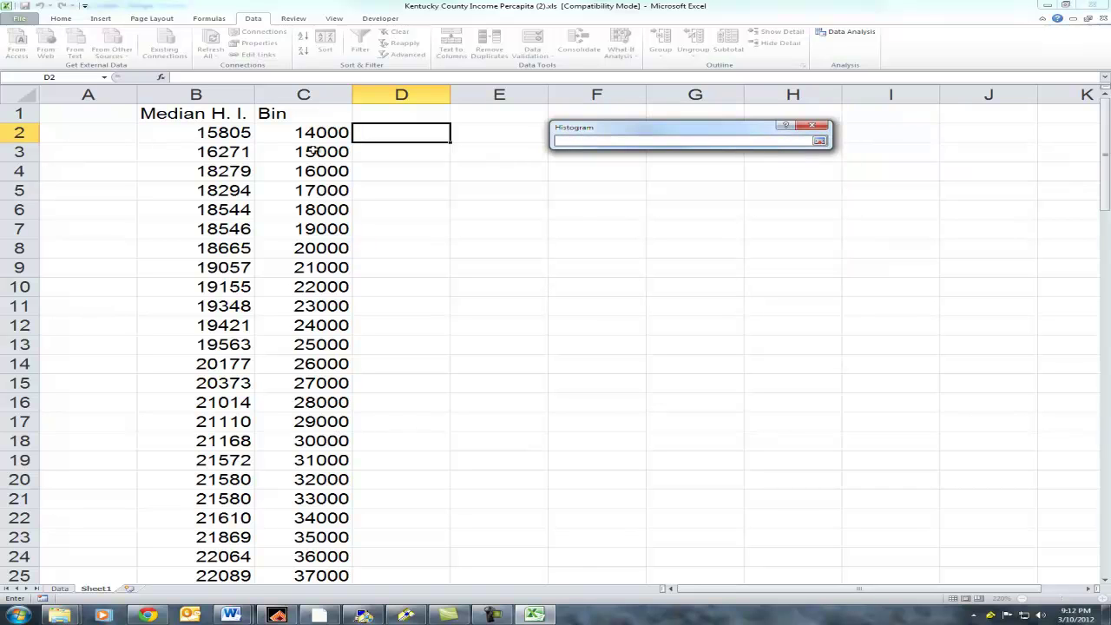
pyautogui.click(222, 117)
pyautogui.hotkey('ctrl', 'shift', 'Down')
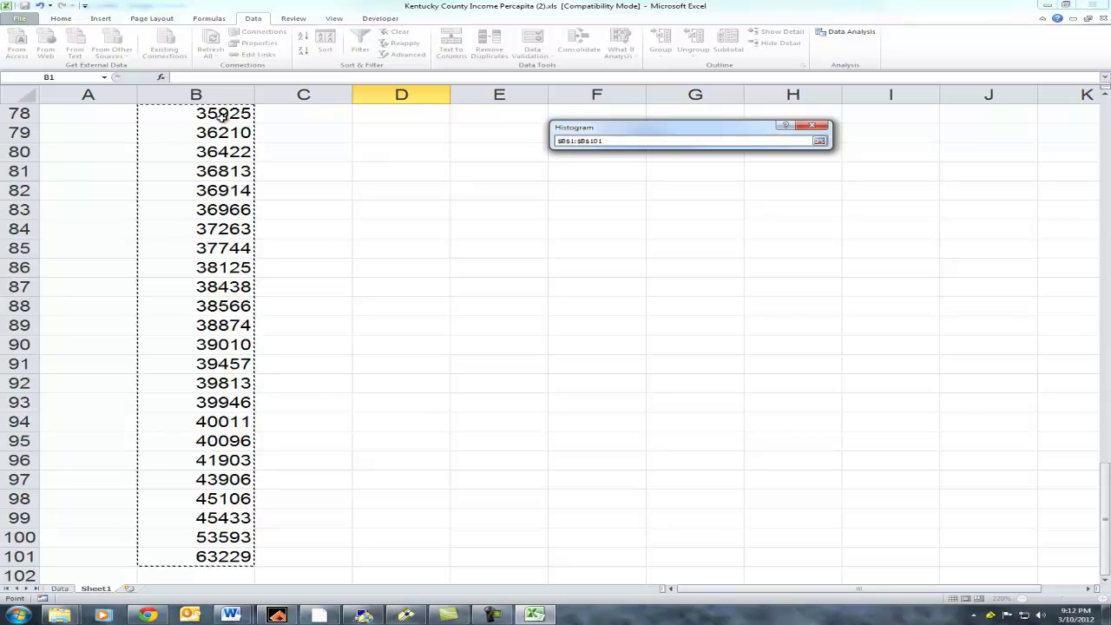
pyautogui.scroll(20, 222, 117)
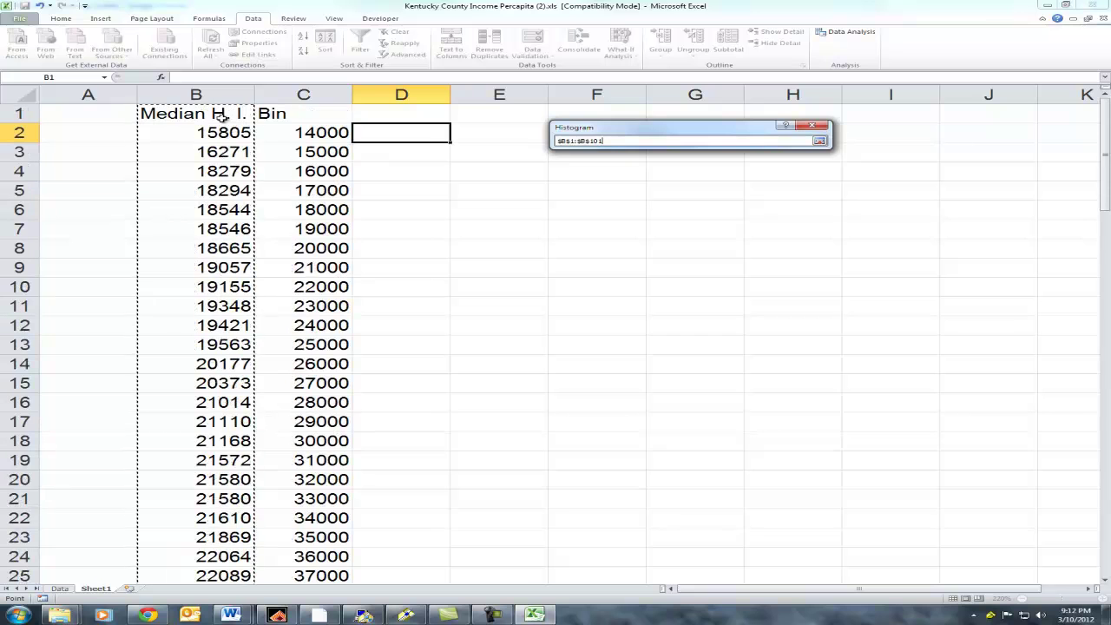
pyautogui.click(221, 117)
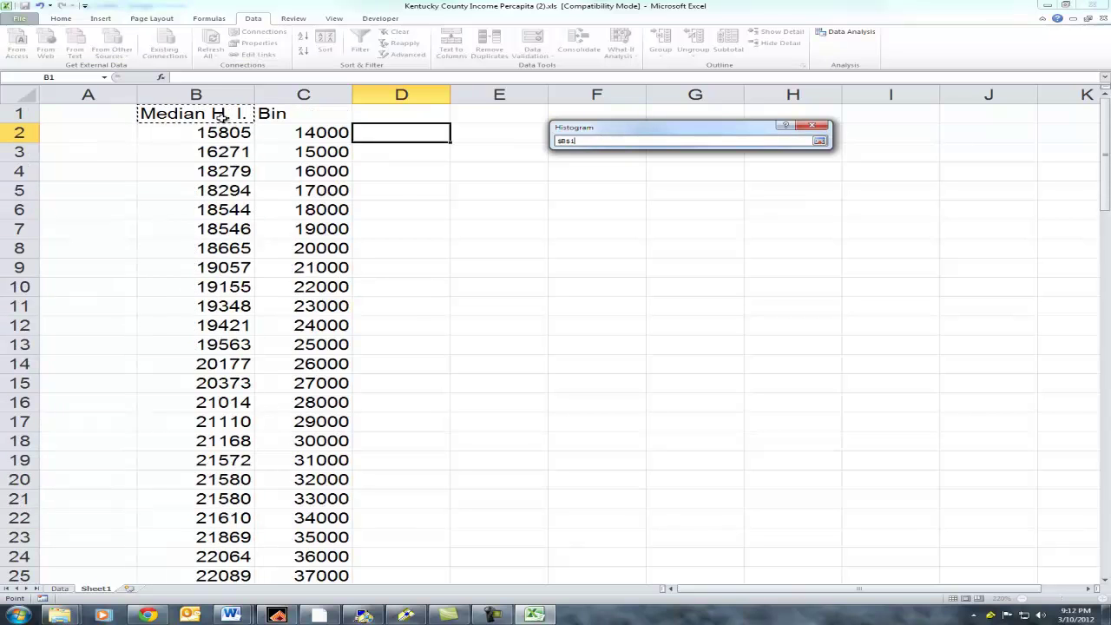
pyautogui.hotkey('ctrl', 'shift', 'Down')
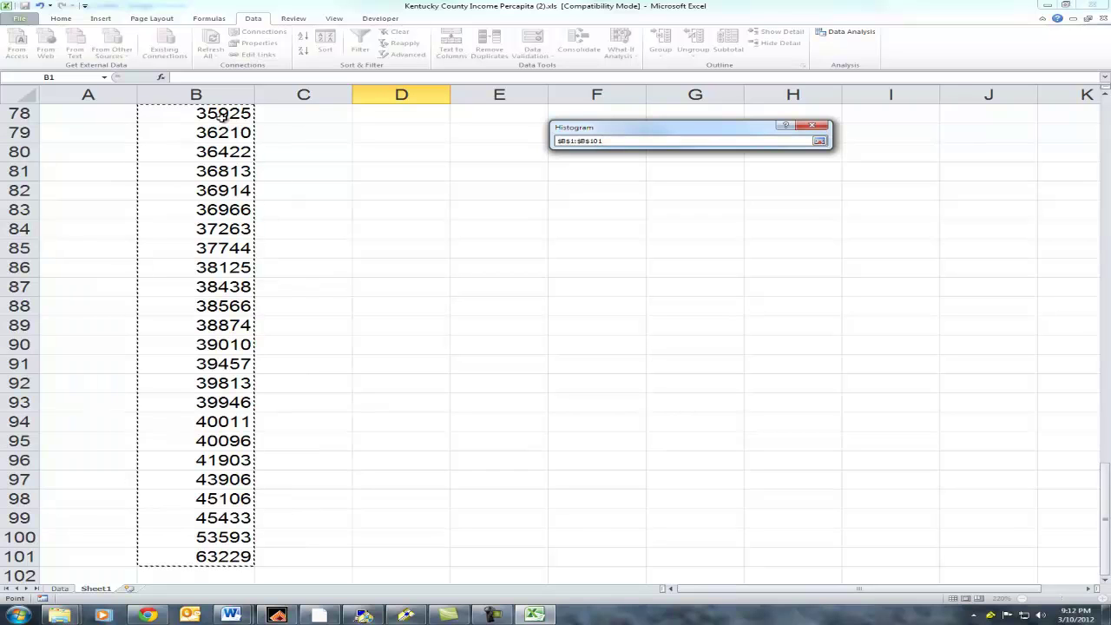
pyautogui.click(819, 141)
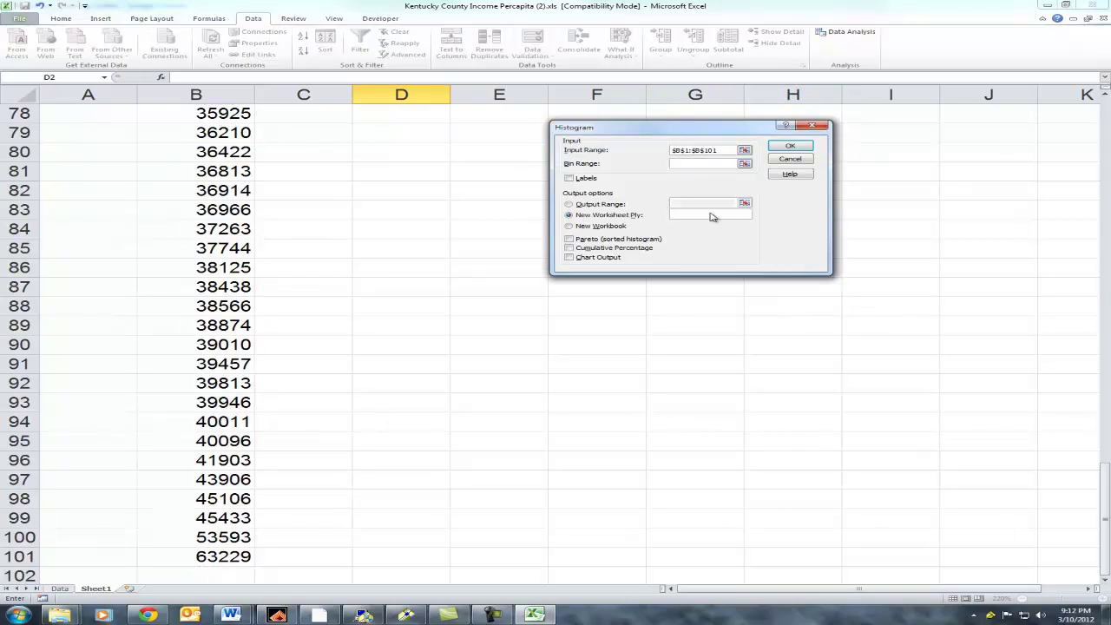
# Step: Set the histogram's bin range to $C$1:$C$52, including the Bin heading
pyautogui.click(744, 165)
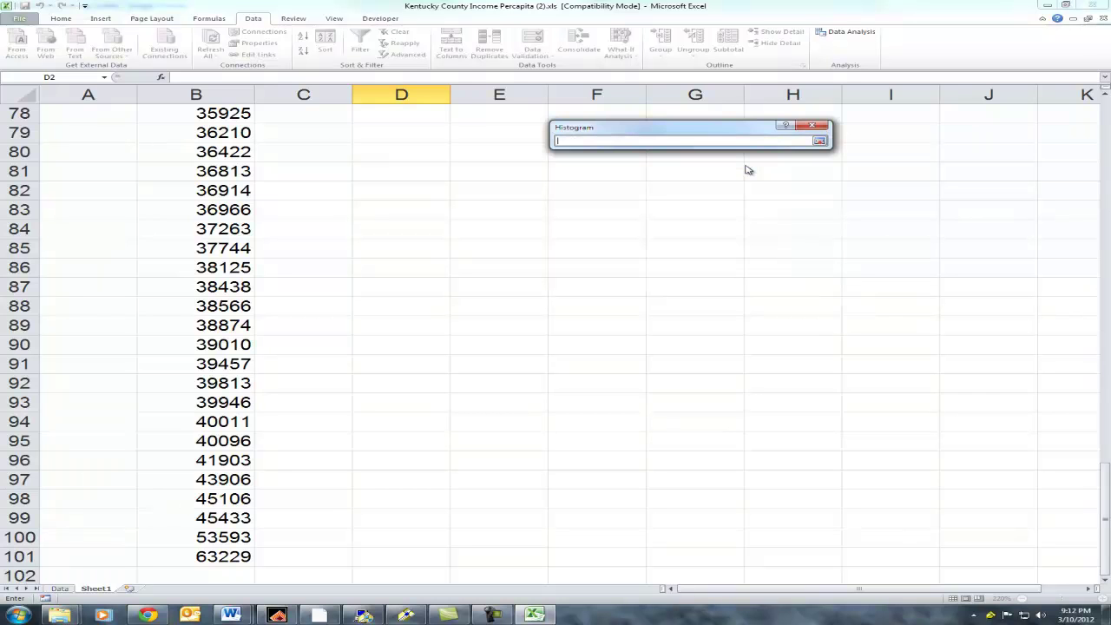
pyautogui.hotkey('ctrl', 'Home')
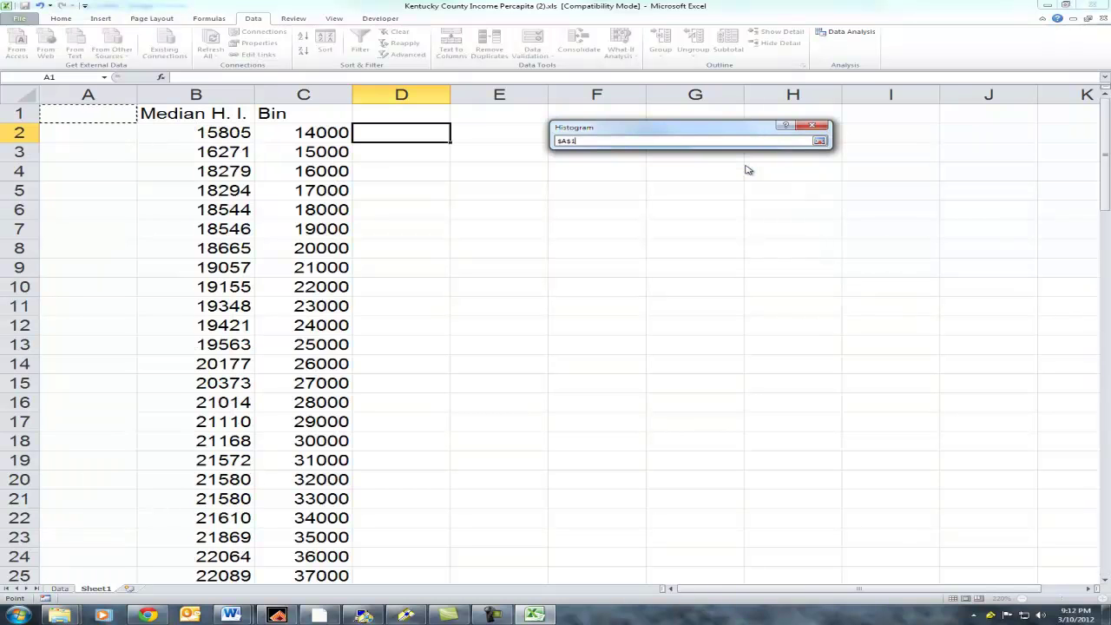
pyautogui.press('Right')
pyautogui.press('Right')
pyautogui.hotkey('ctrl', 'shift', 'Down')
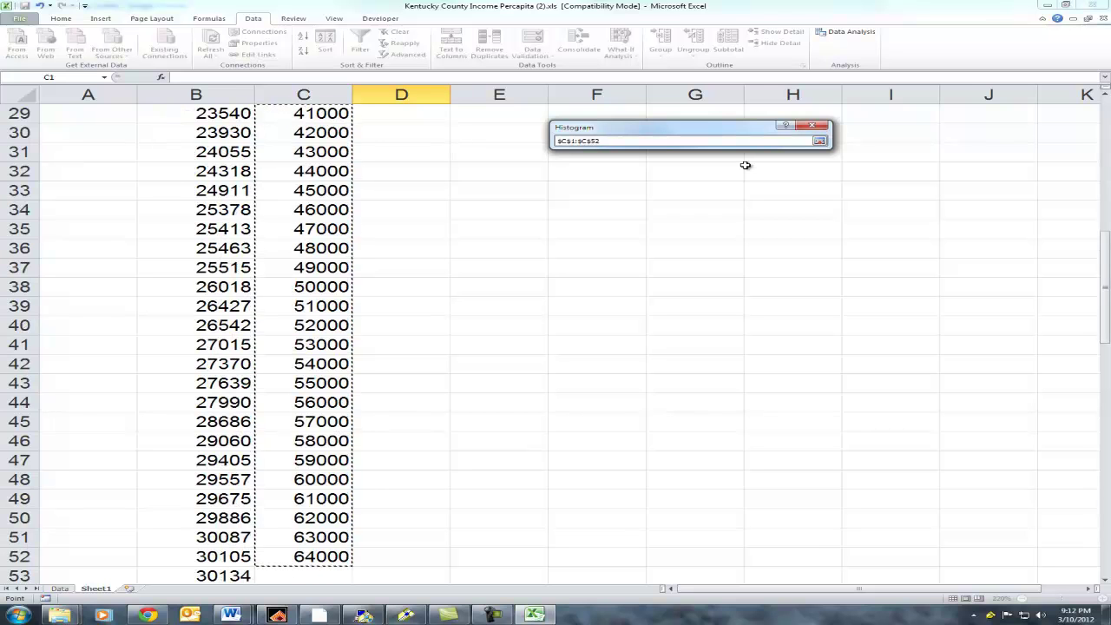
pyautogui.click(819, 142)
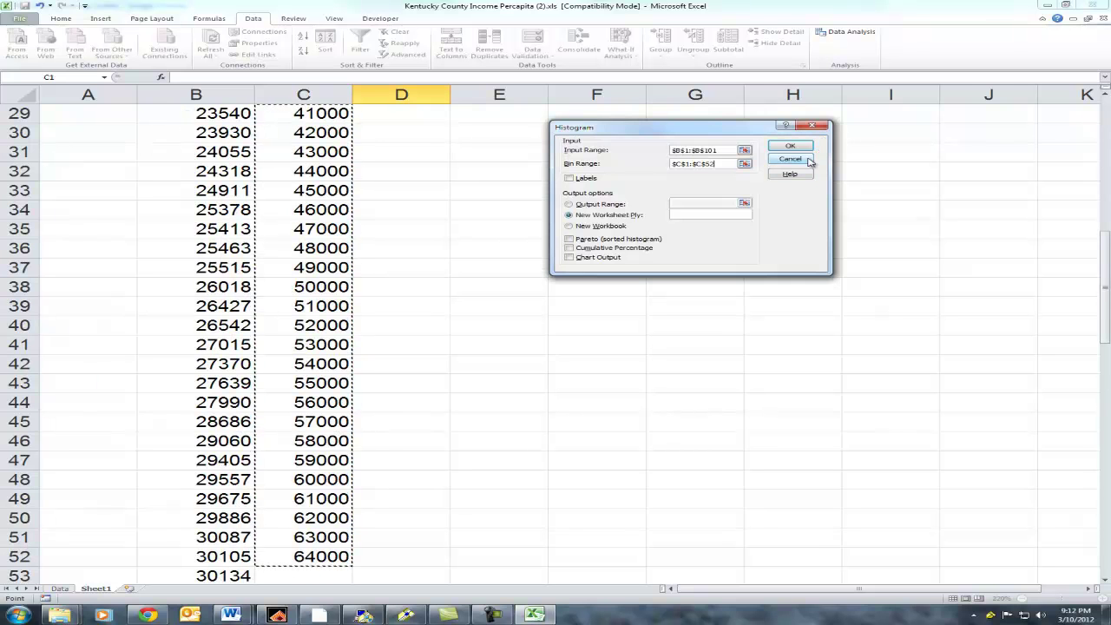
# Step: Enable Labels and generate the frequency table on a new worksheet
pyautogui.click(569, 178)
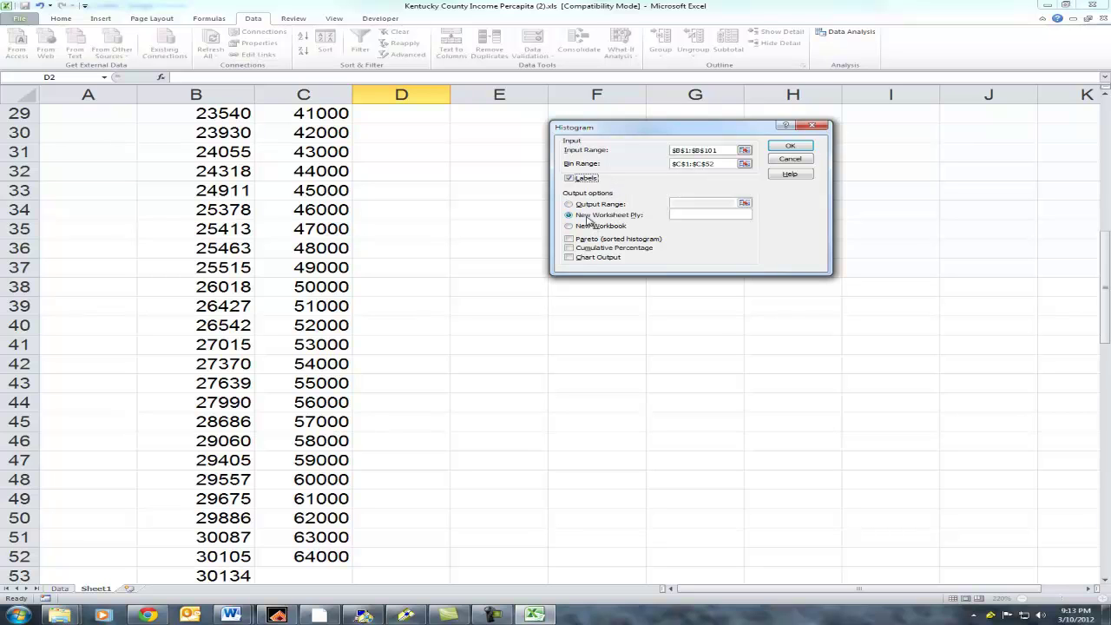
pyautogui.click(778, 148)
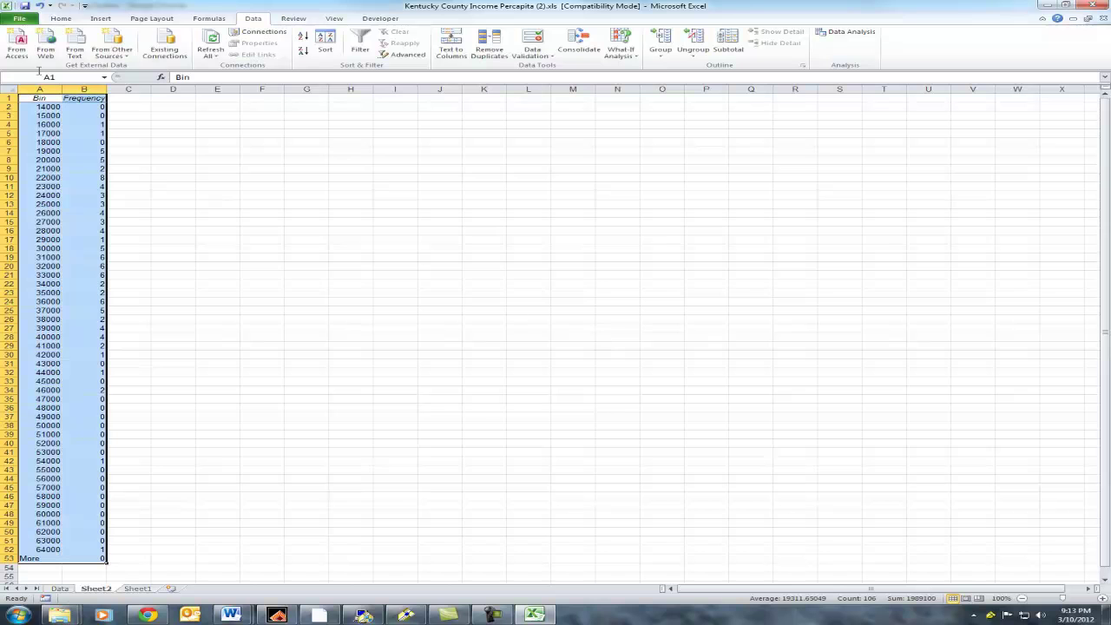
pyautogui.keyDown('ctrl'); pyautogui.scroll(6, 222, 278); pyautogui.keyUp('ctrl')
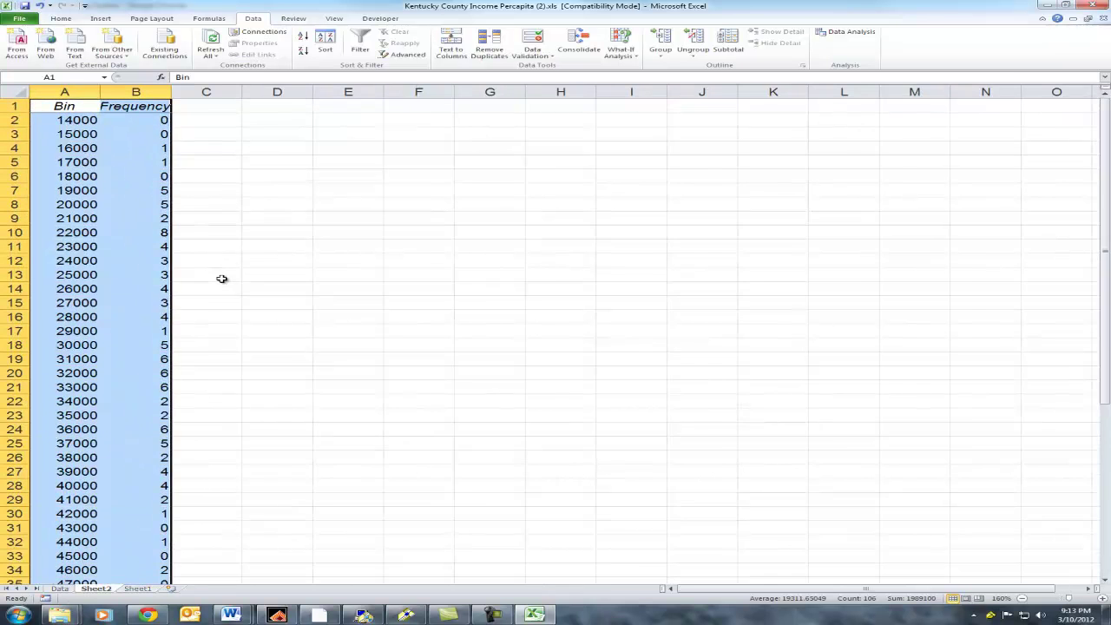
# Step: Examine the frequencies of the lowest bins, from 14000 to 16000, in the output table
pyautogui.click(222, 278)
pyautogui.click(229, 126)
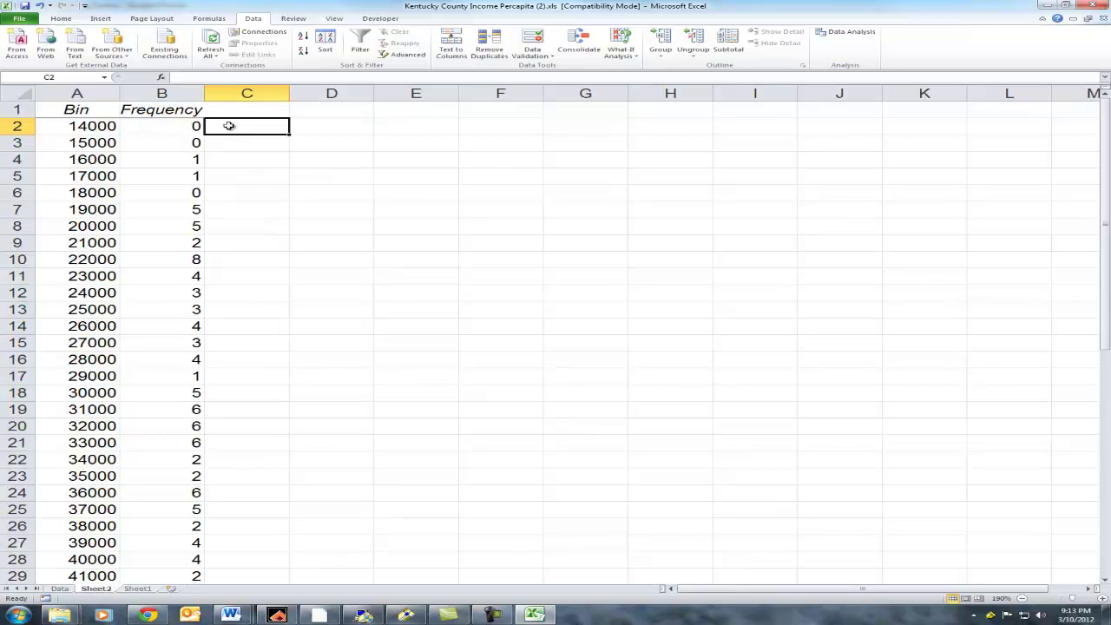
pyautogui.press('Left')
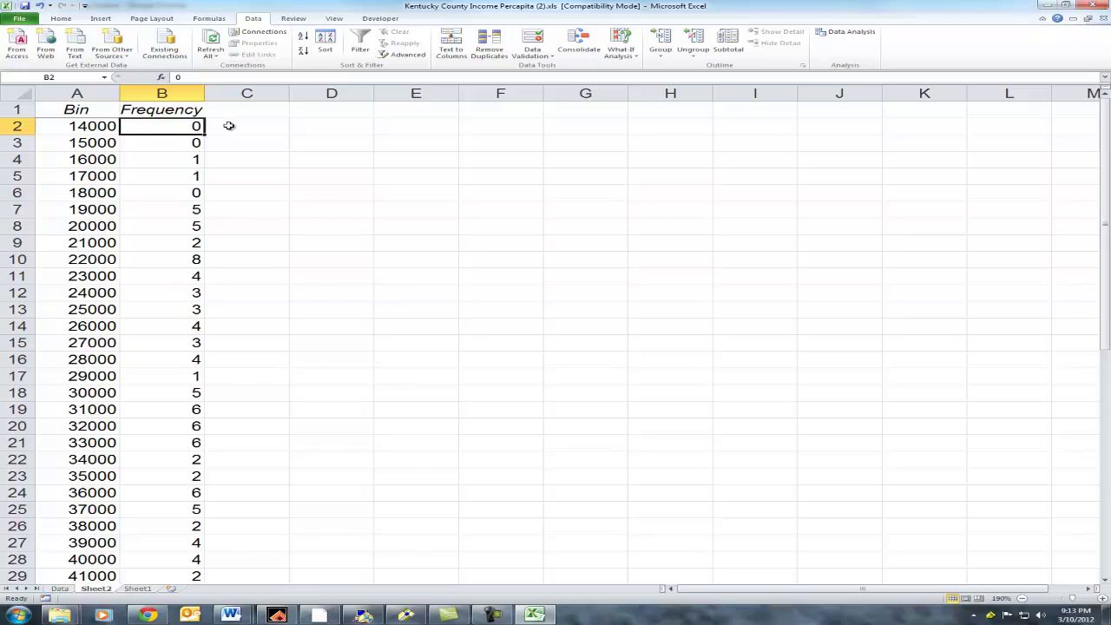
pyautogui.press('Left')
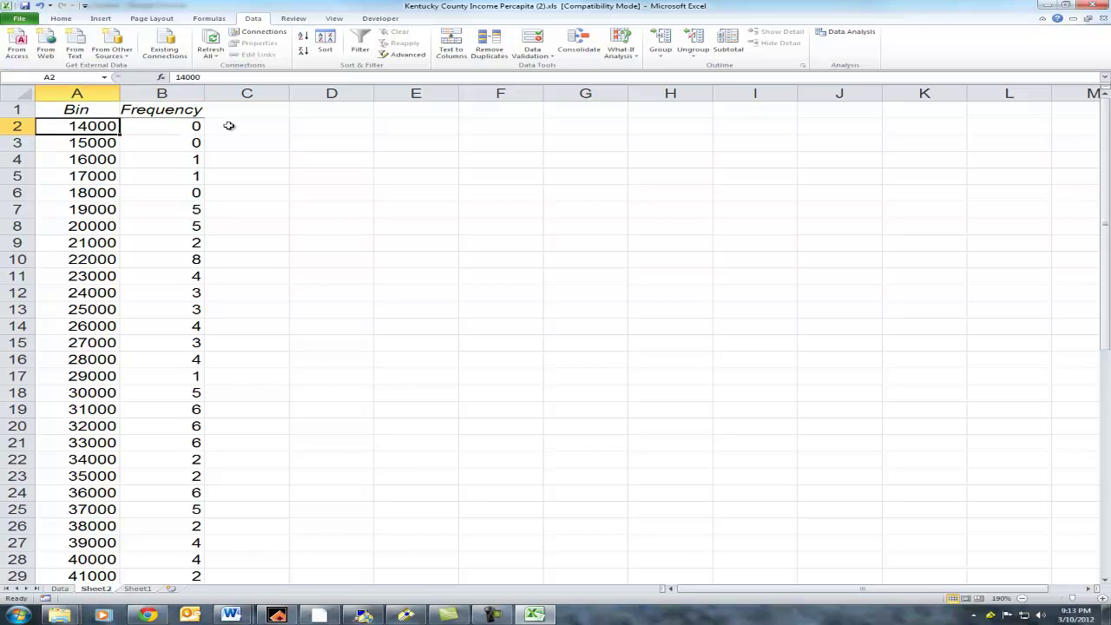
pyautogui.press('Right')
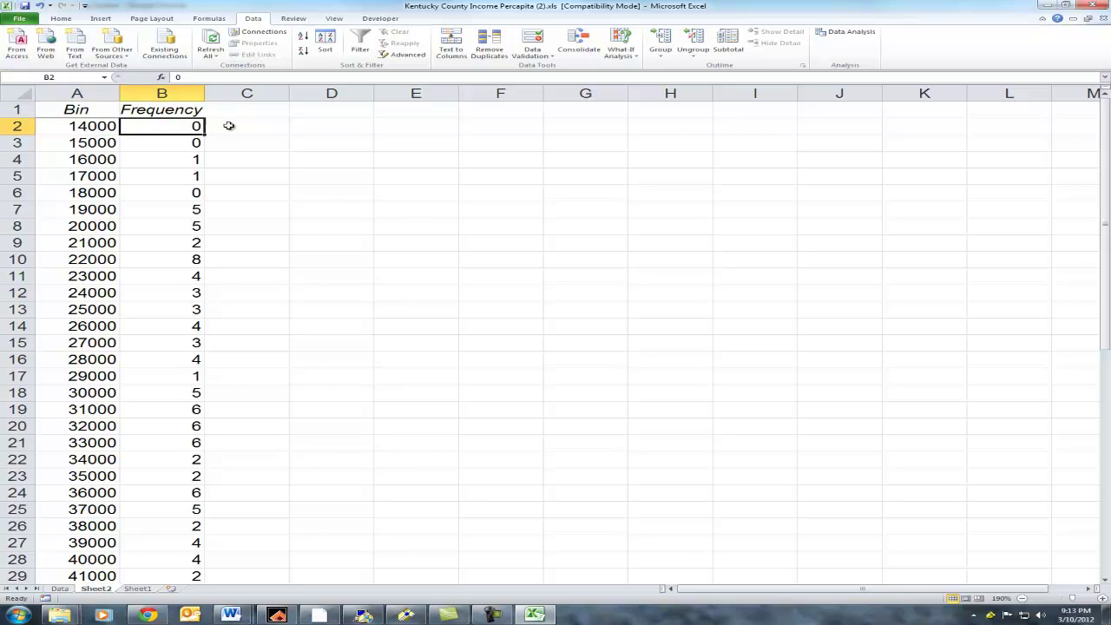
pyautogui.press('Down')
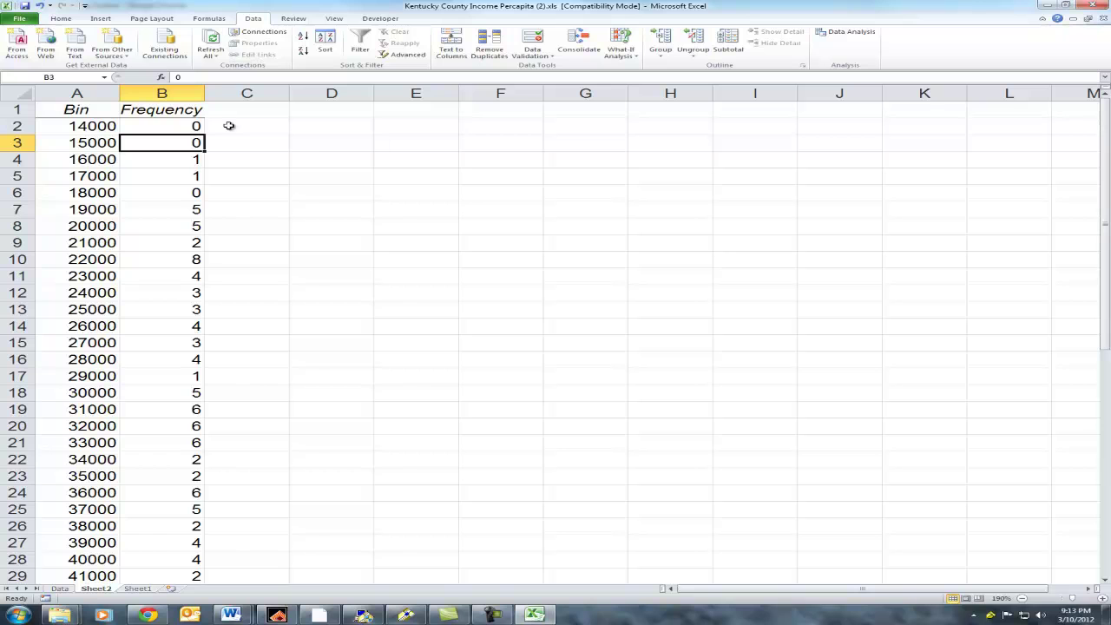
pyautogui.press('Left')
pyautogui.press('Right')
pyautogui.press('Down')
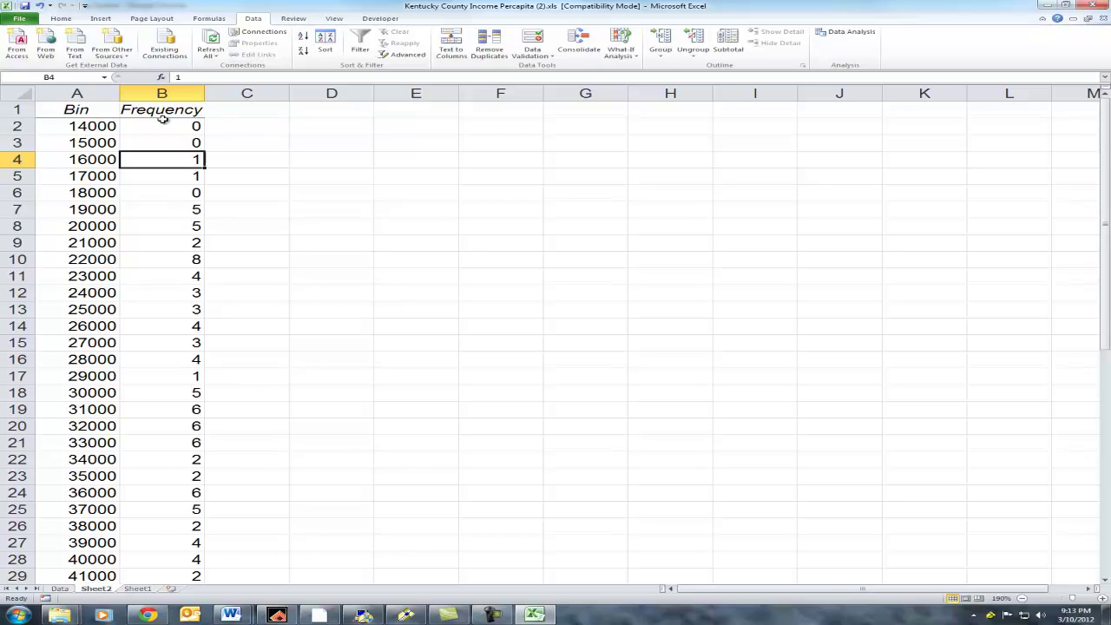
# Step: Delete the row of the 14000 bin from the frequency table
pyautogui.click(7, 127)
pyautogui.rightClick(12, 128)
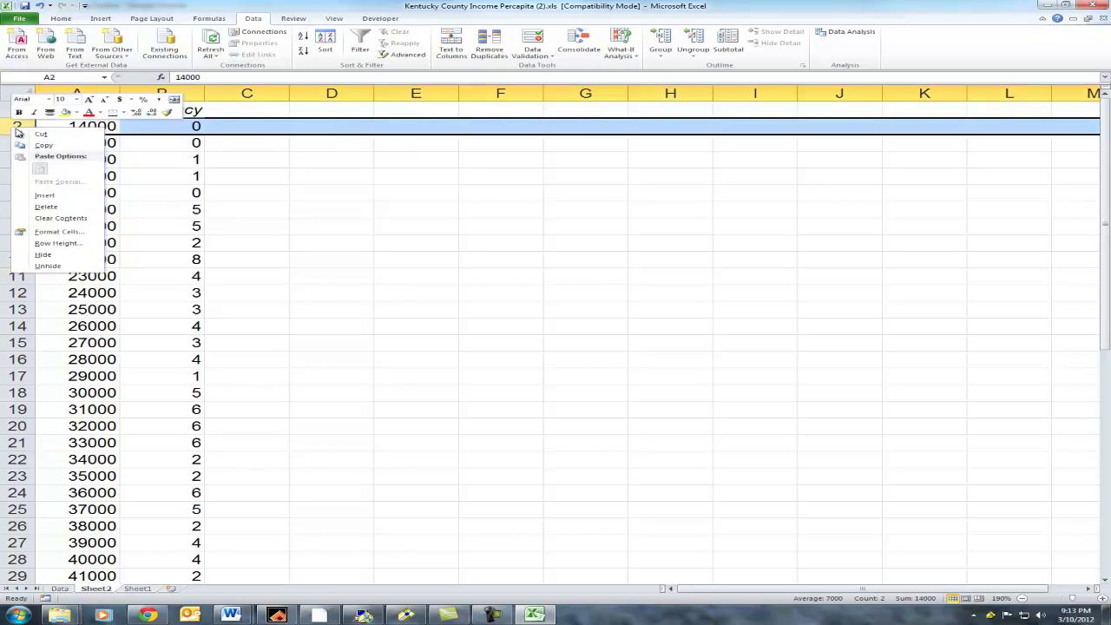
pyautogui.click(45, 208)
# Step: Examine the frequencies of the 63000 and 64000 bins and the More row at the table's end
pyautogui.click(199, 128)
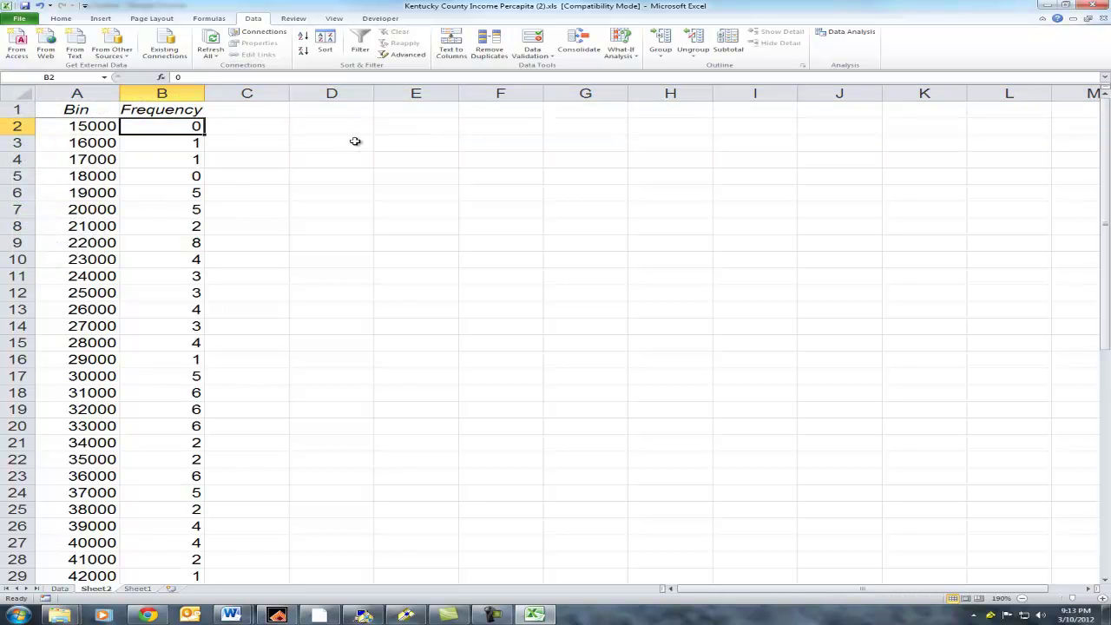
pyautogui.hotkey('ctrl', 'Down')
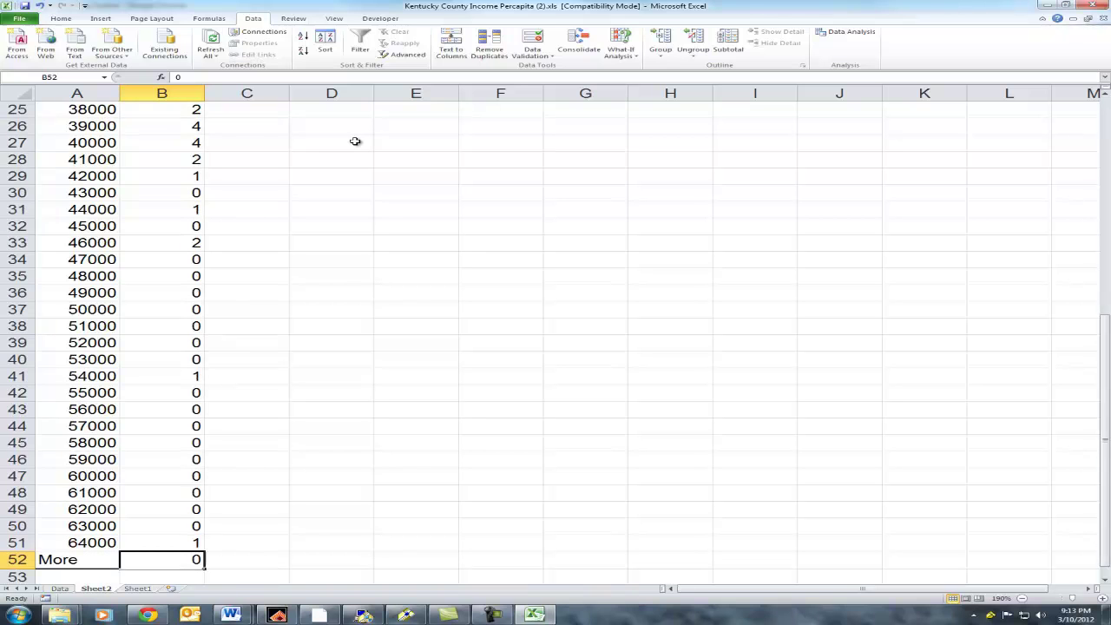
pyautogui.scroll(-1, 333, 275)
pyautogui.scroll(-1, 333, 275)
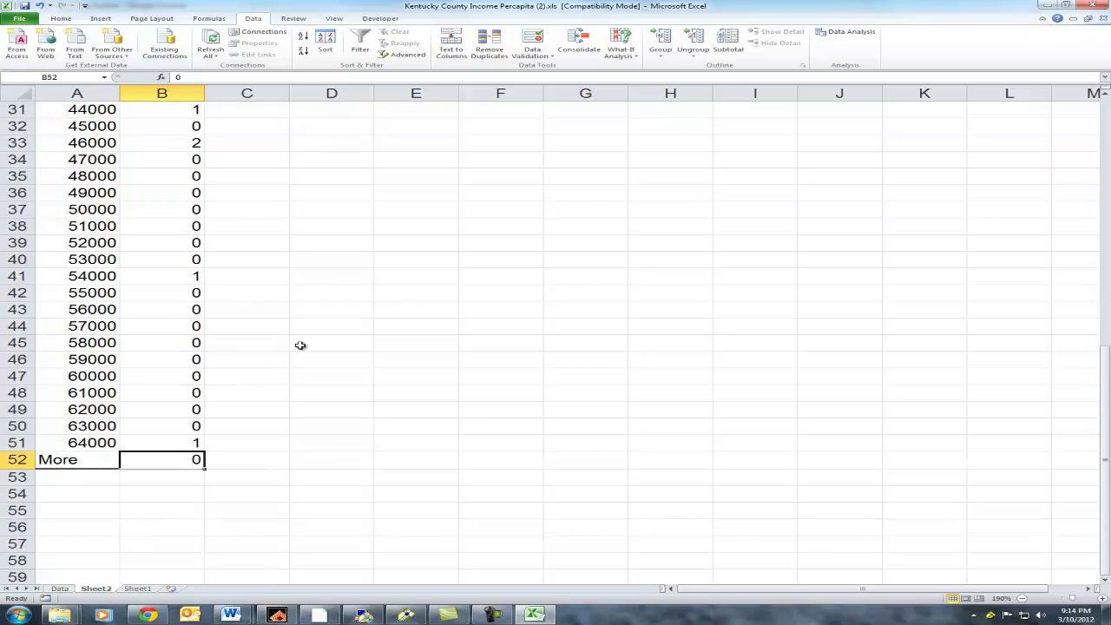
pyautogui.click(73, 446)
pyautogui.click(161, 444)
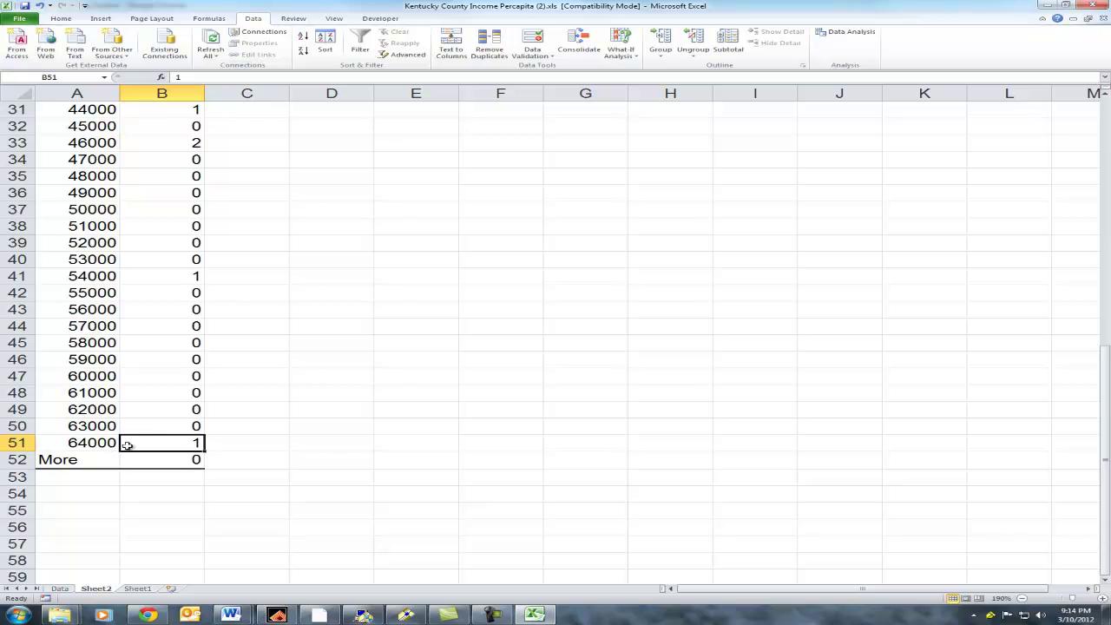
pyautogui.click(102, 425)
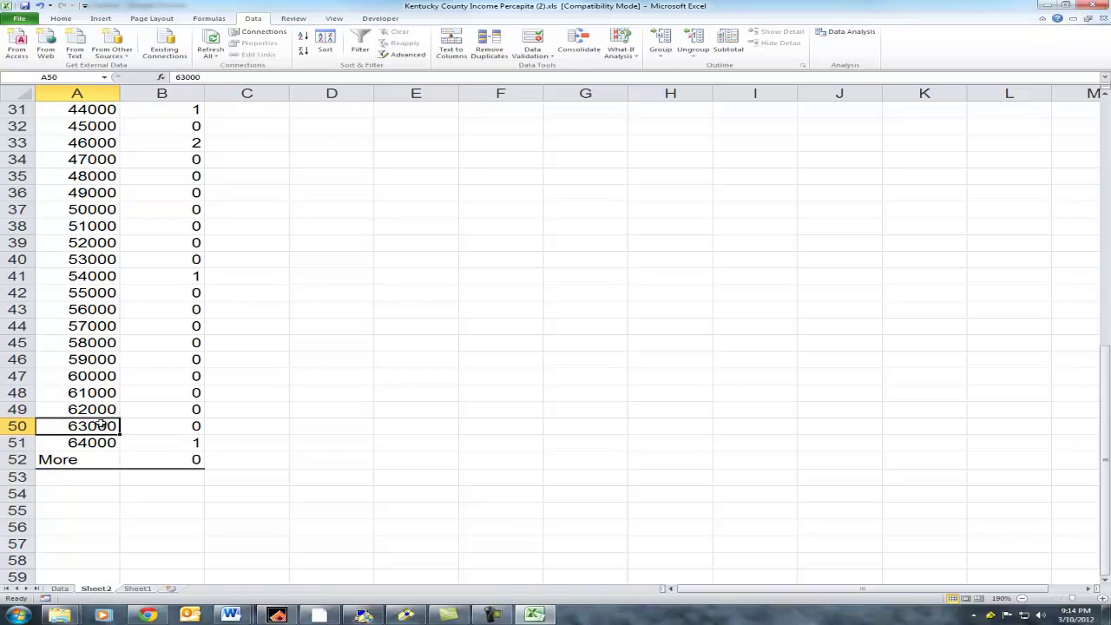
pyautogui.click(100, 442)
pyautogui.click(149, 440)
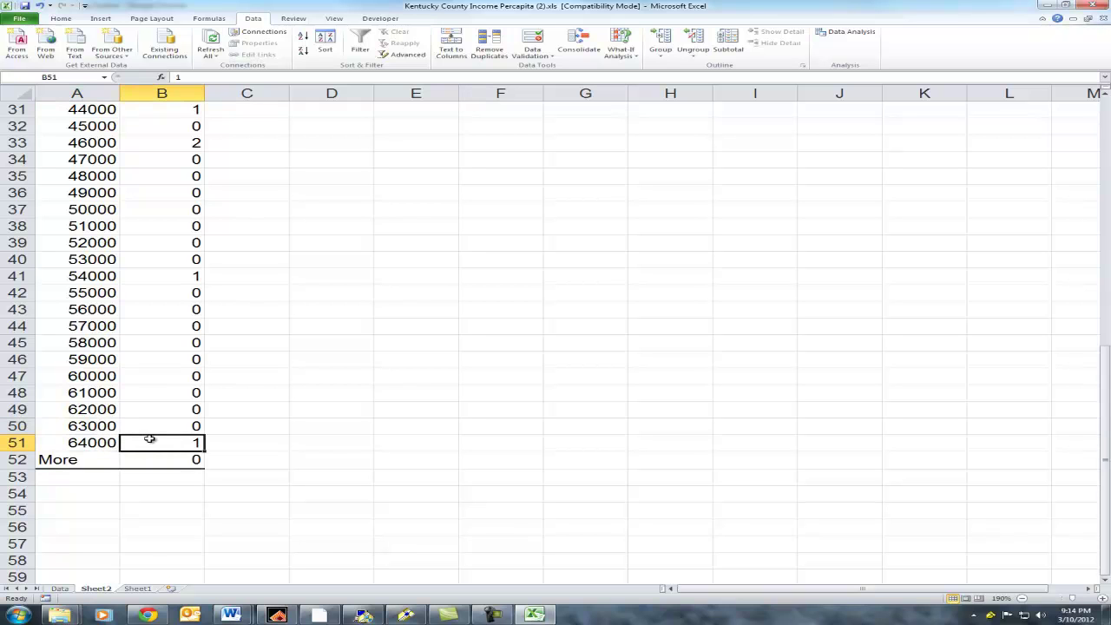
pyautogui.click(148, 457)
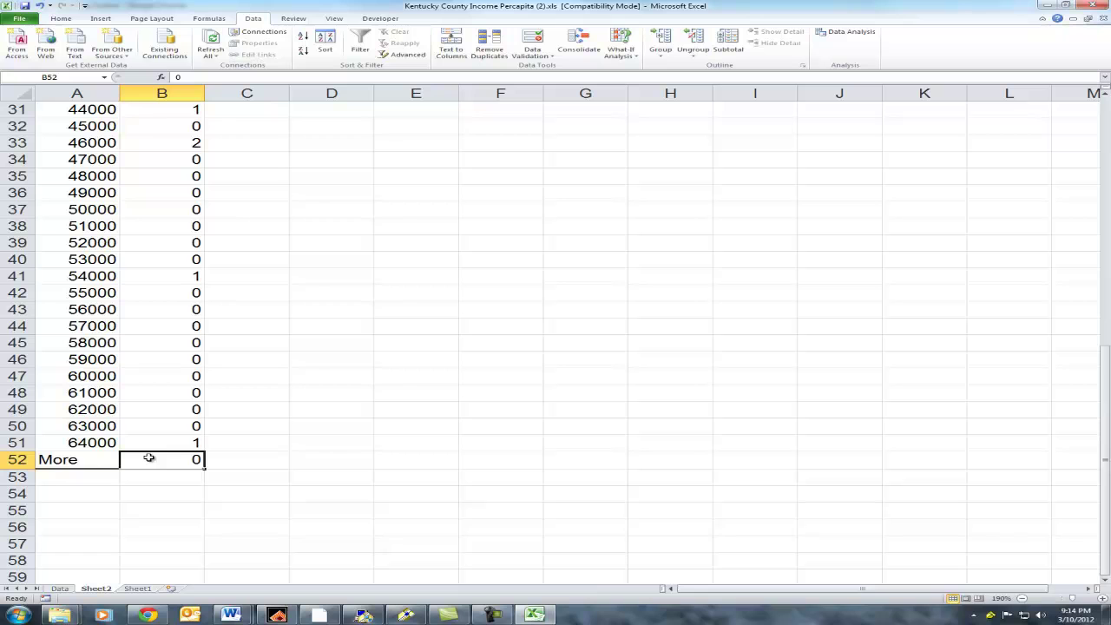
pyautogui.click(52, 459)
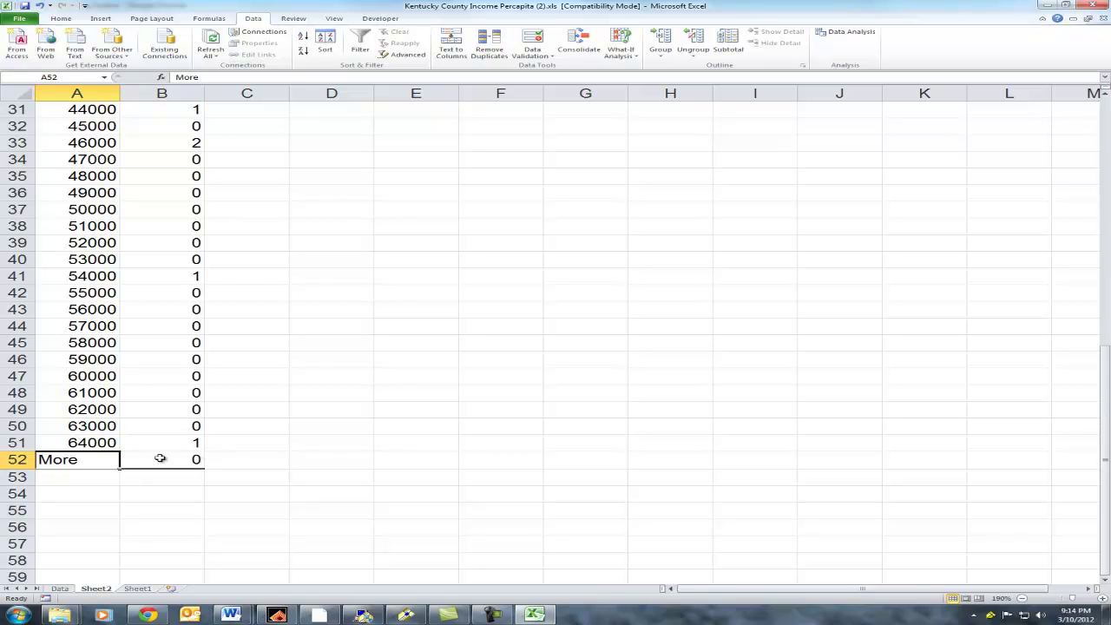
# Step: Insert a row above the More row and fill it with bin 65000 and frequency 0
pyautogui.click(17, 460)
pyautogui.rightClick(18, 460)
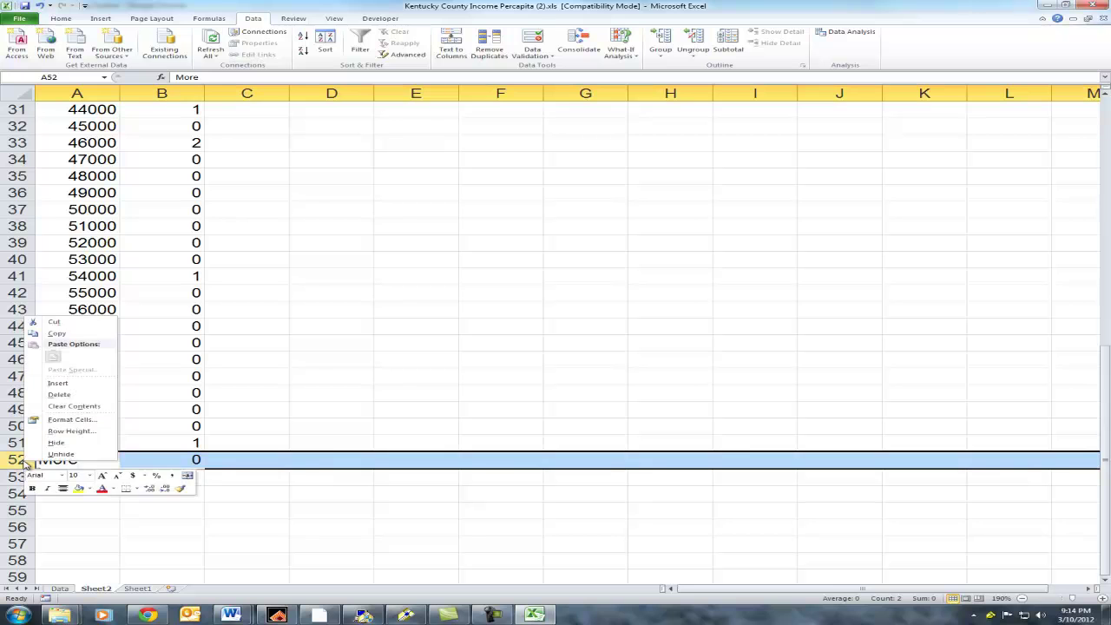
pyautogui.click(59, 383)
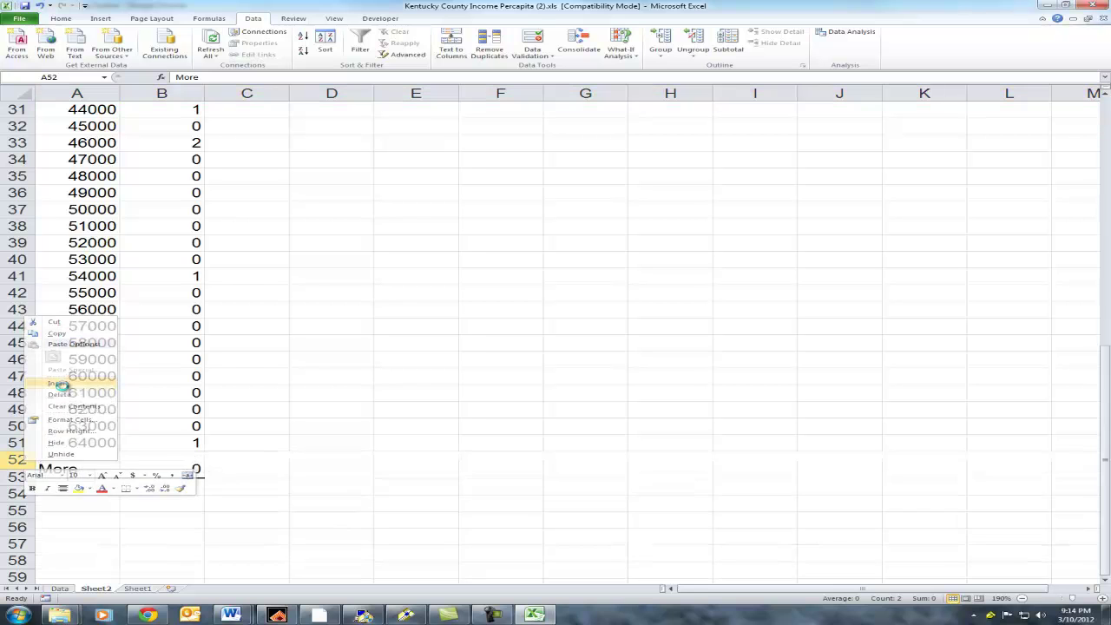
pyautogui.click(109, 459)
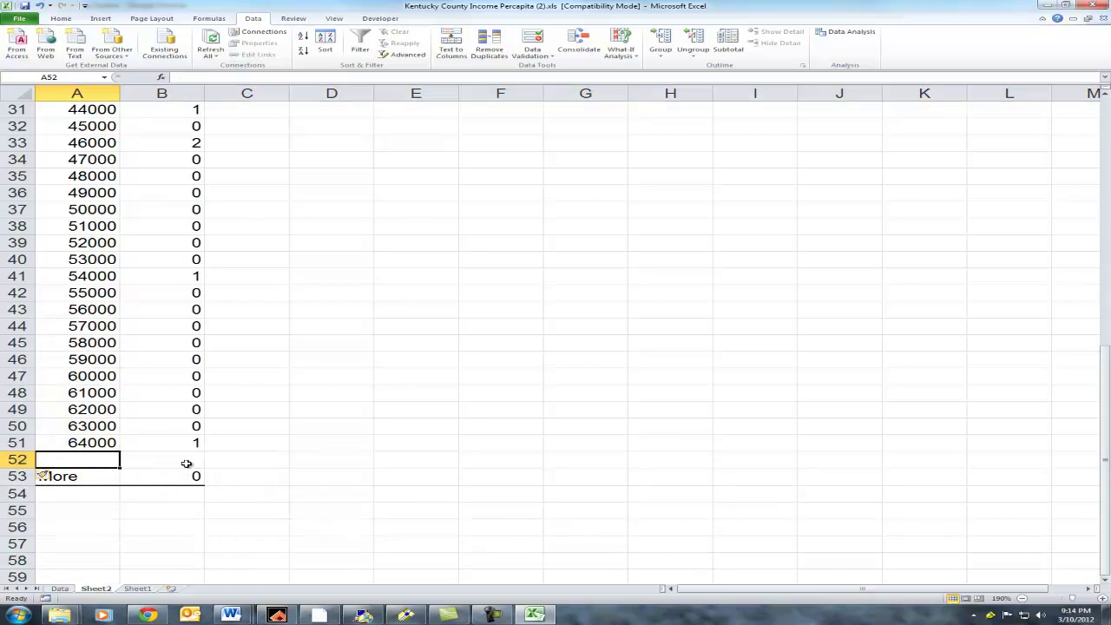
pyautogui.write('65000')
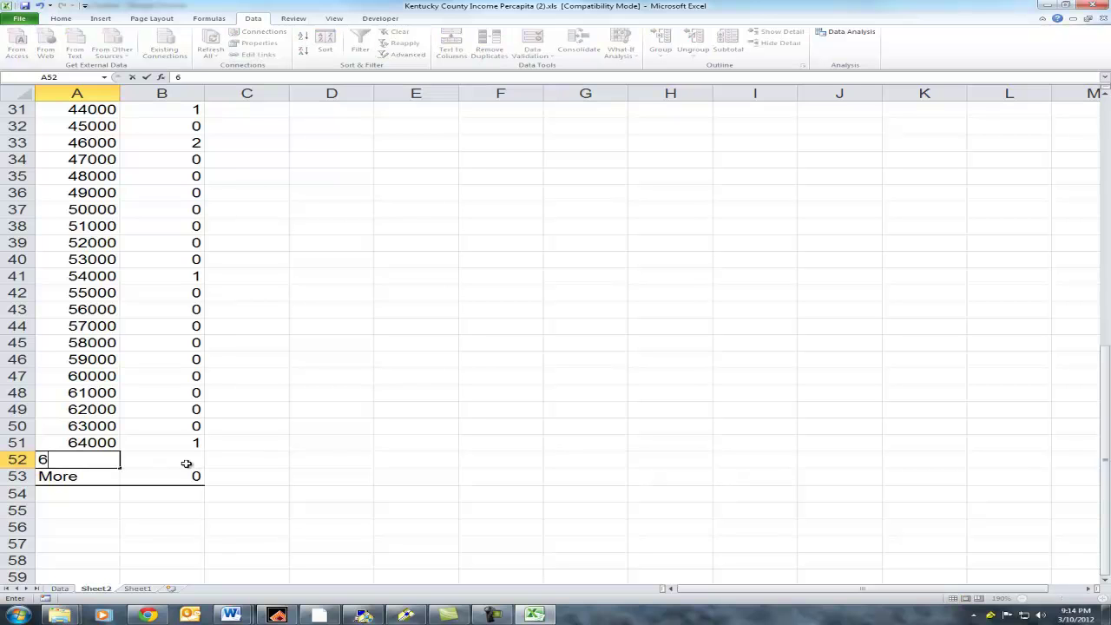
pyautogui.click(186, 463)
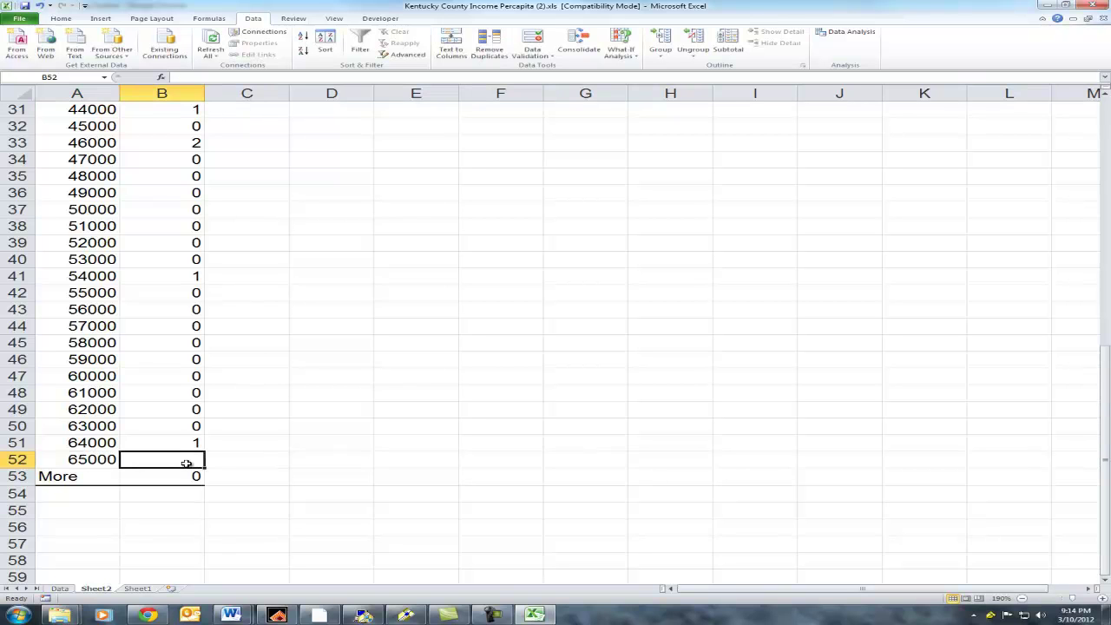
pyautogui.write('0')
pyautogui.press('Return')
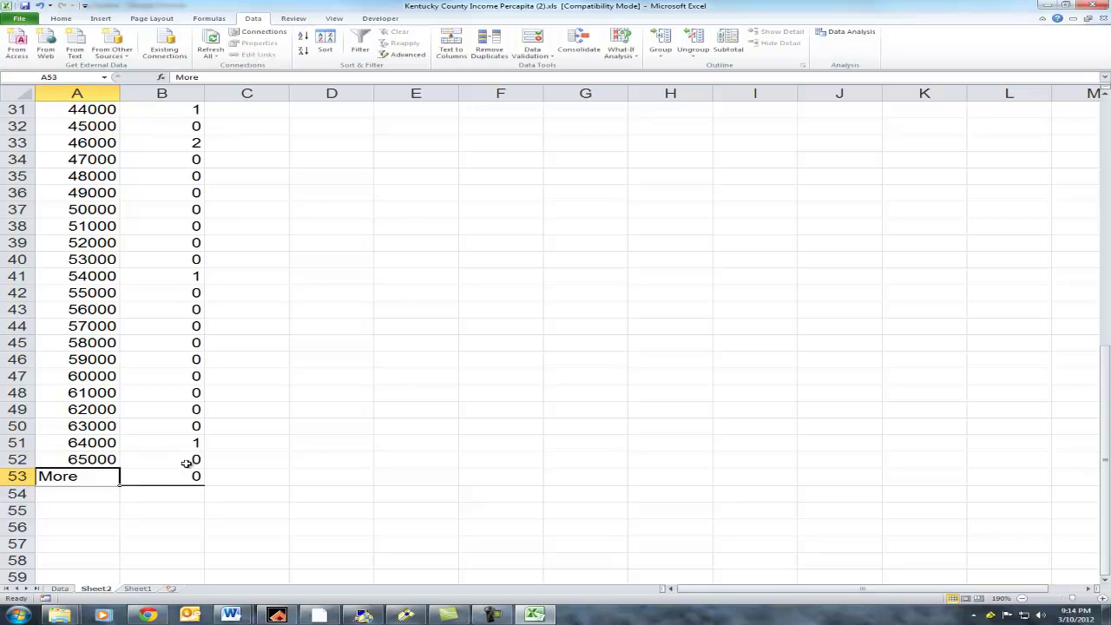
# Step: Delete the More row from the end of the frequency table and return to cell C1
pyautogui.click(19, 476)
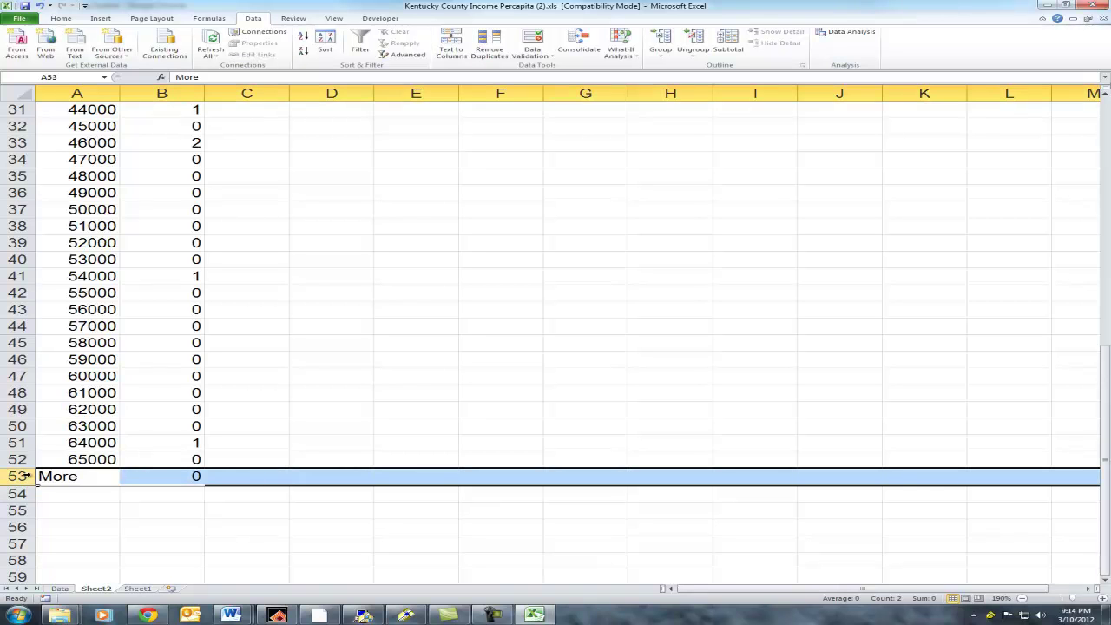
pyautogui.rightClick(26, 475)
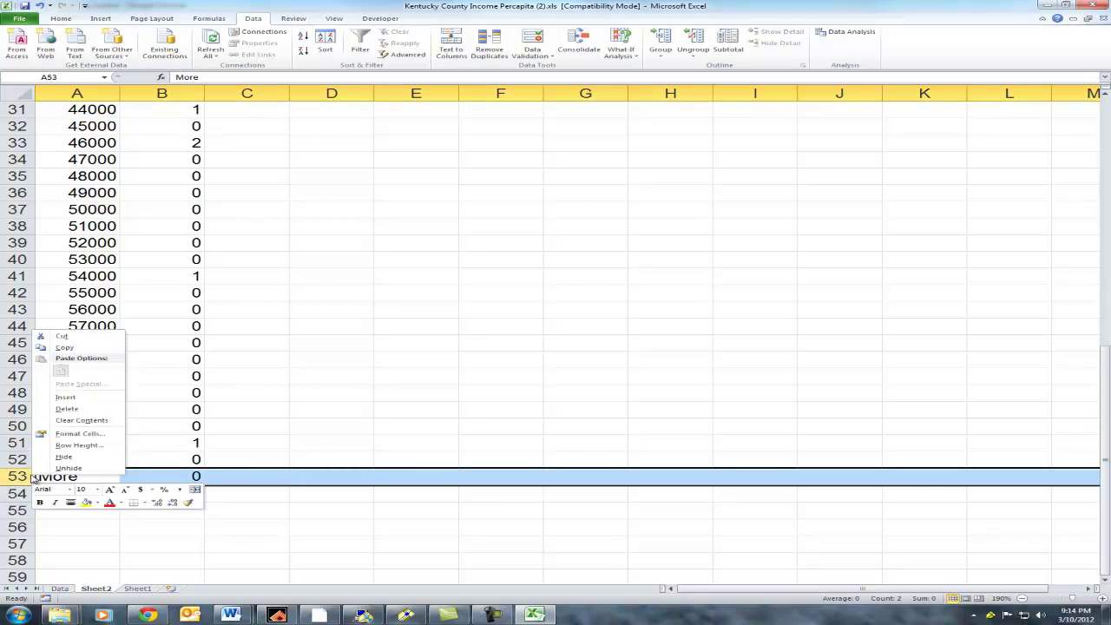
pyautogui.click(62, 408)
pyautogui.click(299, 410)
pyautogui.click(257, 464)
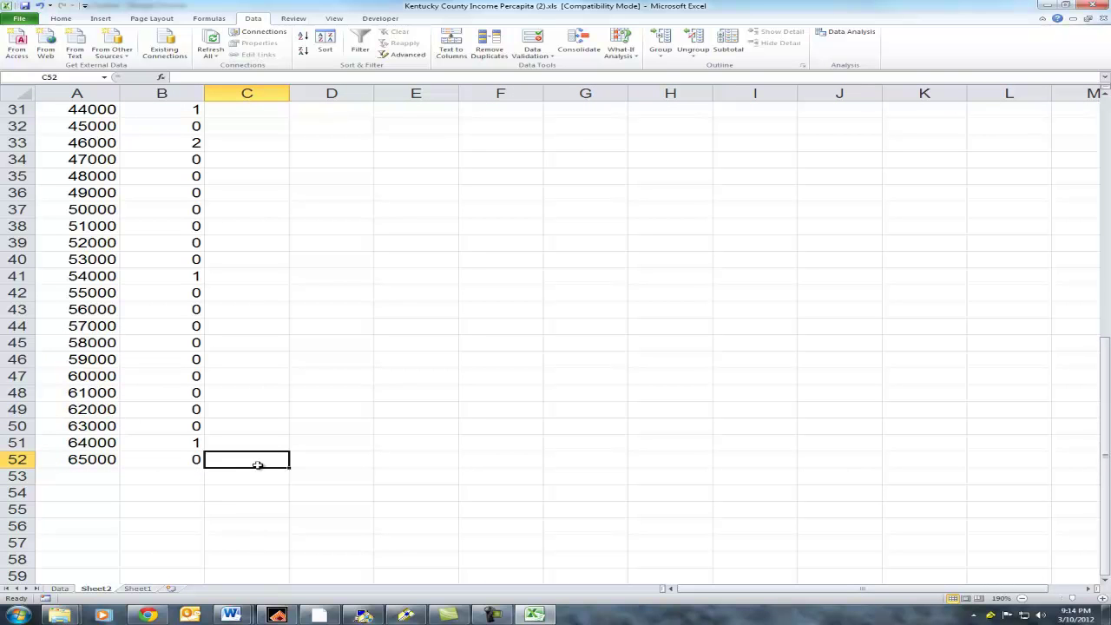
pyautogui.hotkey('ctrl', 'Up')
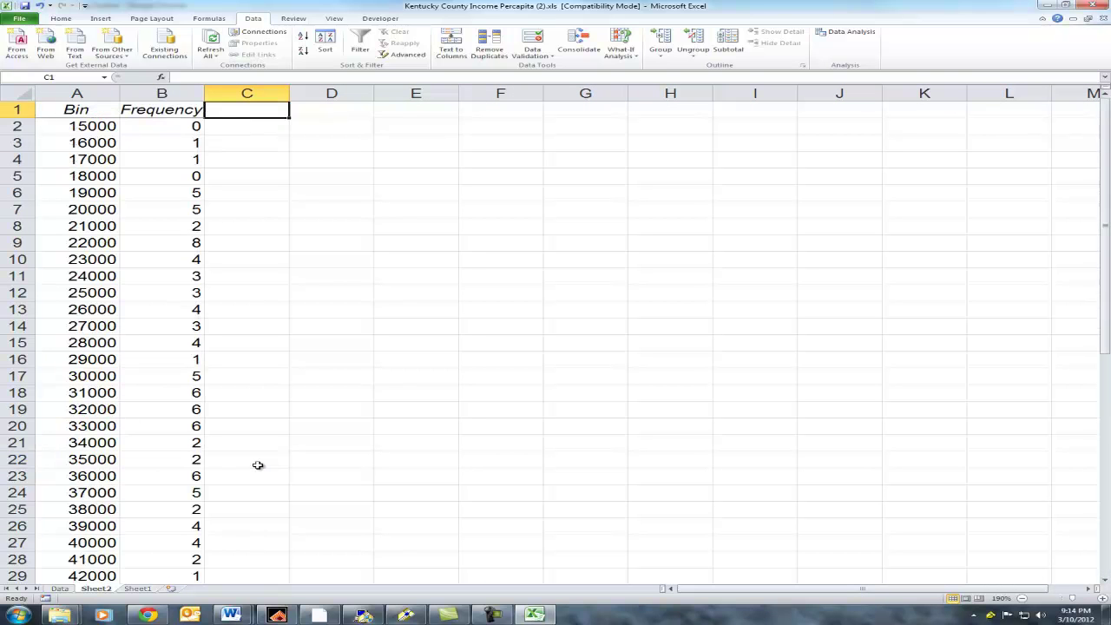